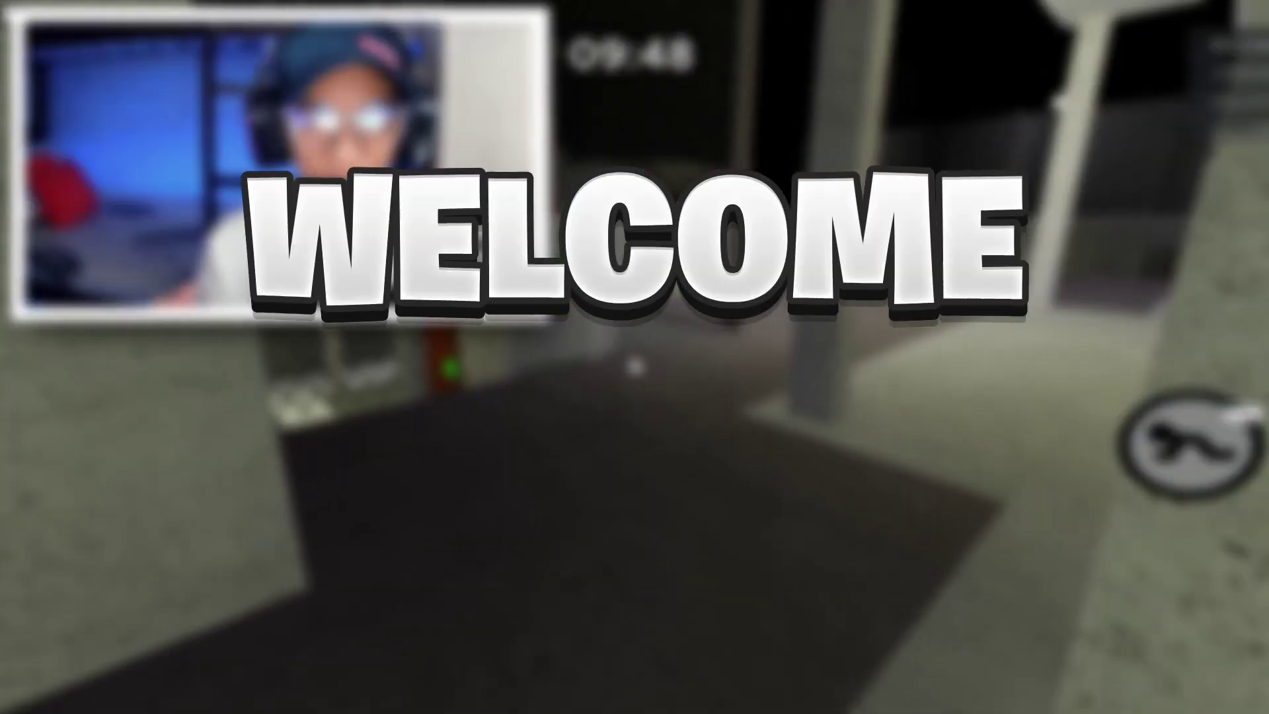
key(w)
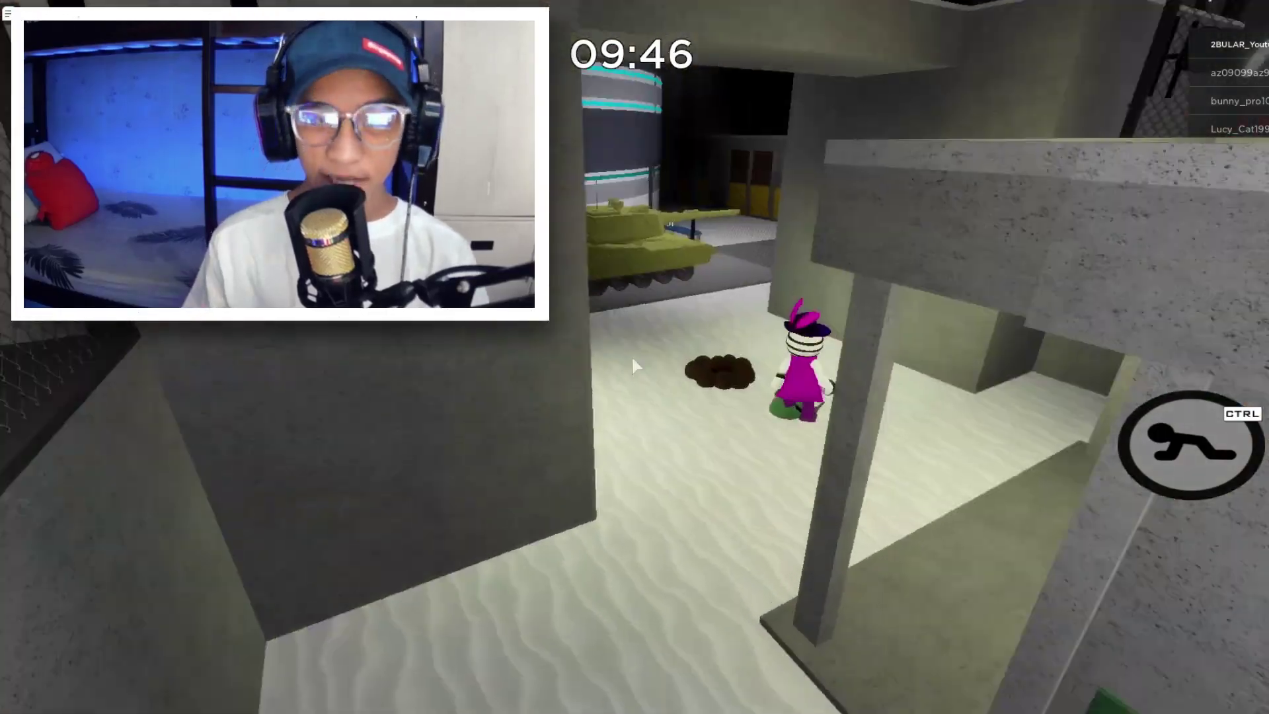
scroll(632, 358, down, 3)
key(w)
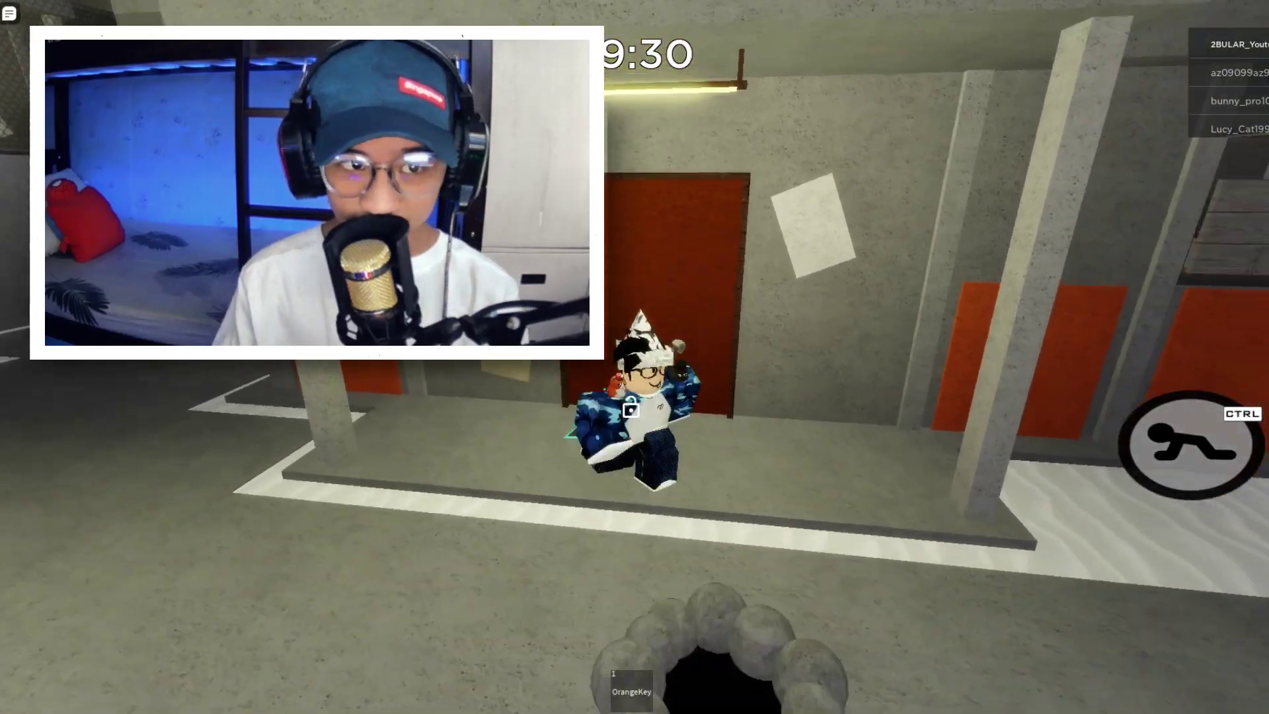
key(w)
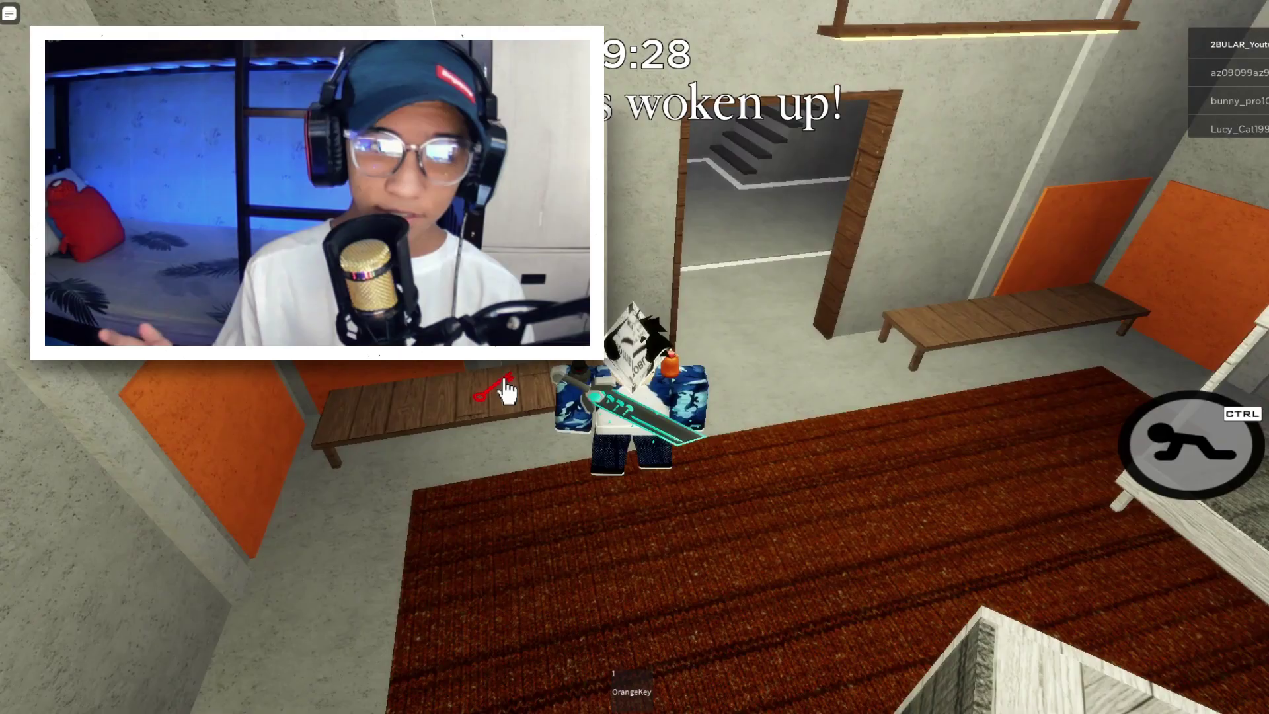
click(505, 390)
key(w)
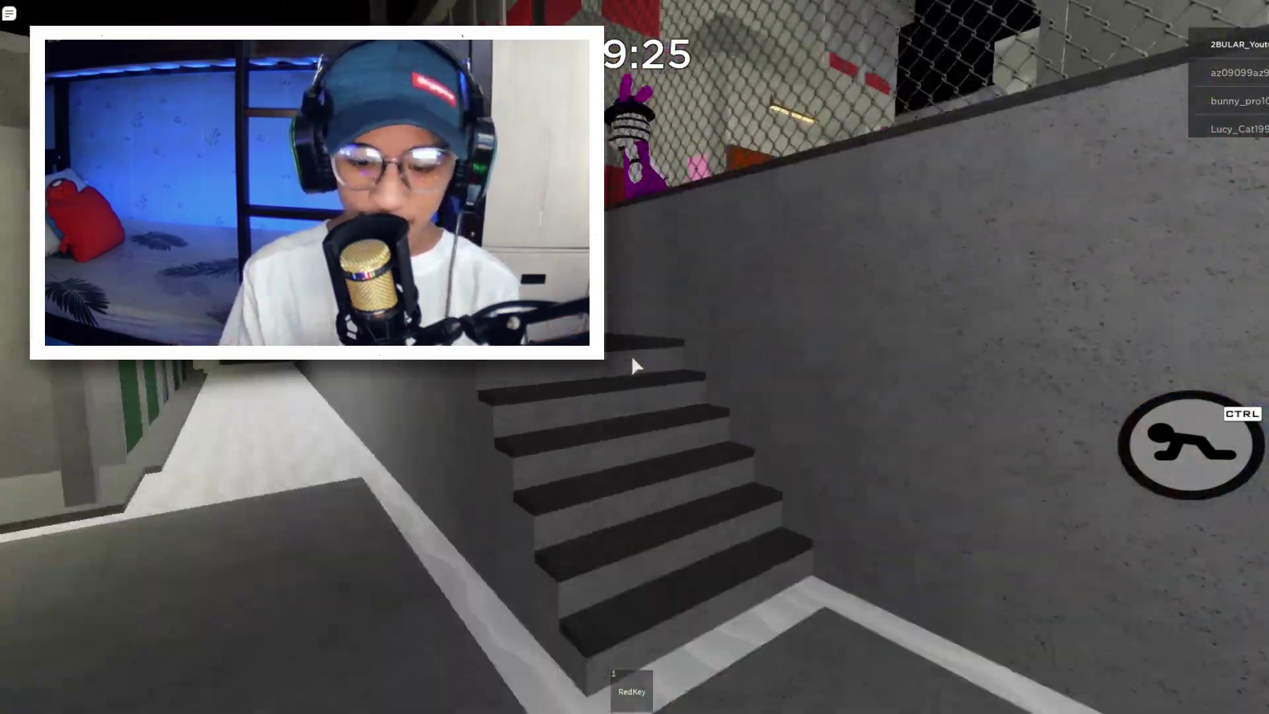
key(1)
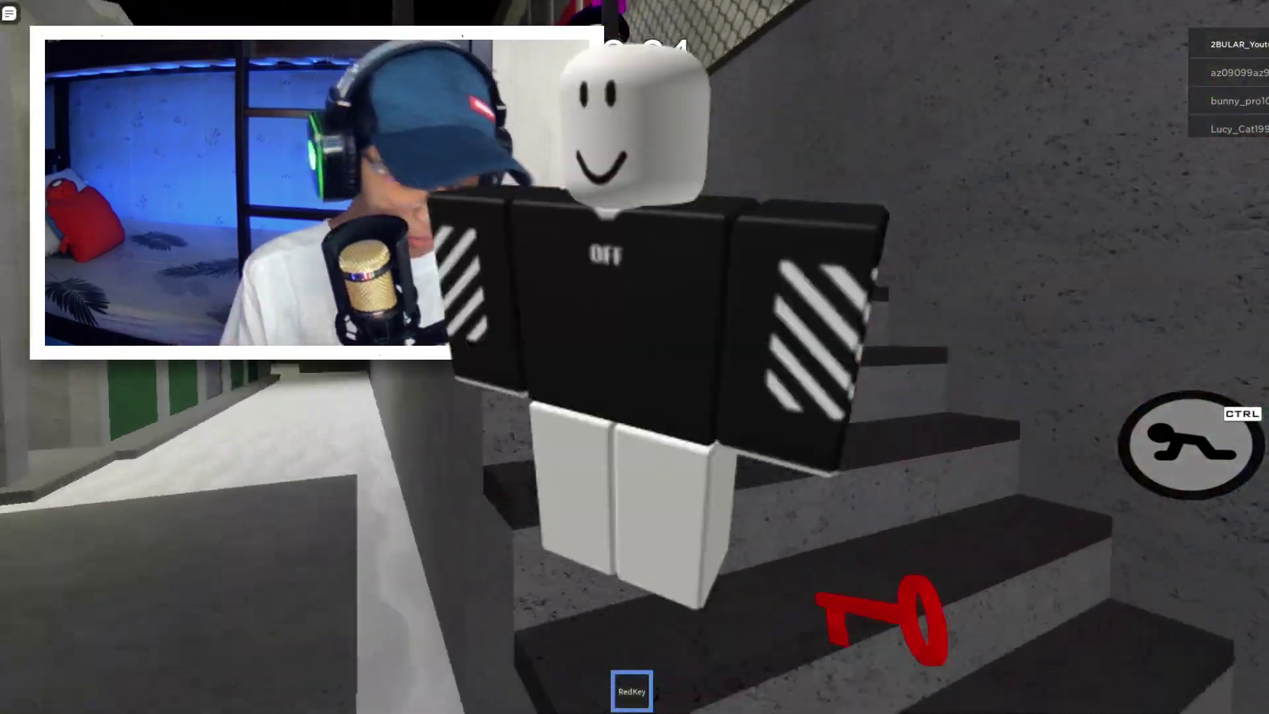
key(w)
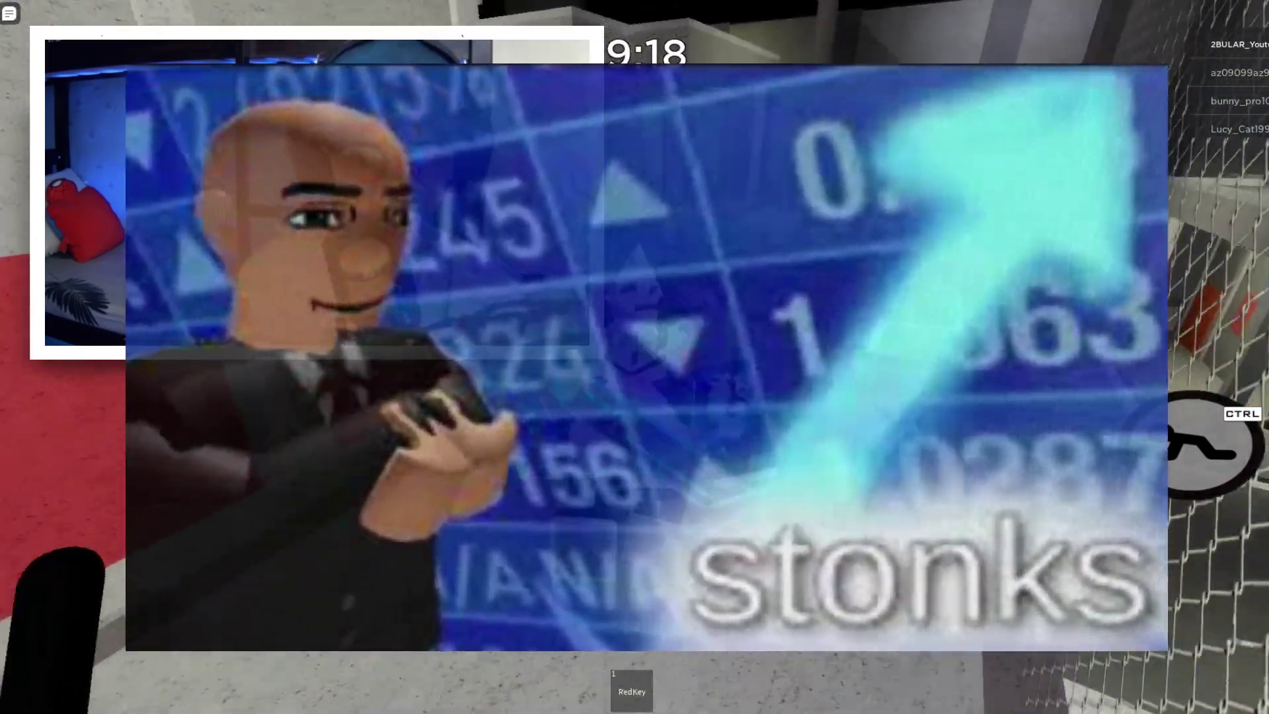
key(w)
key(1)
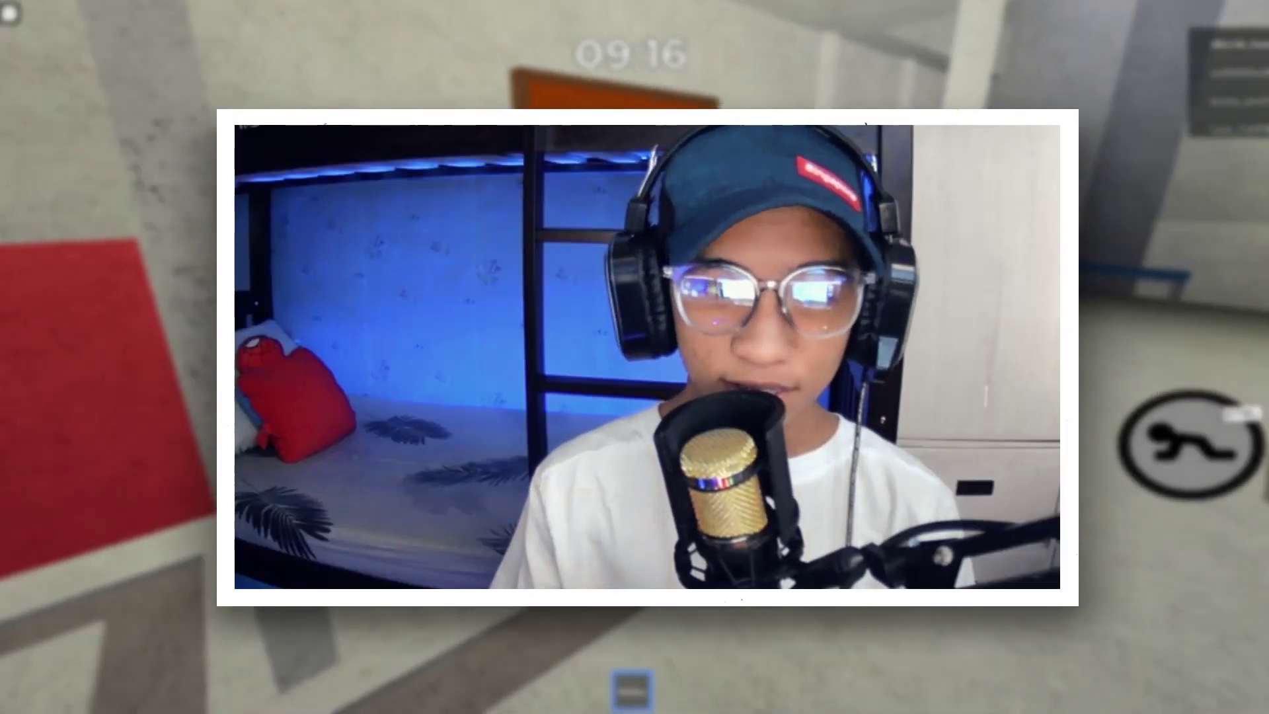
key(w)
key(1)
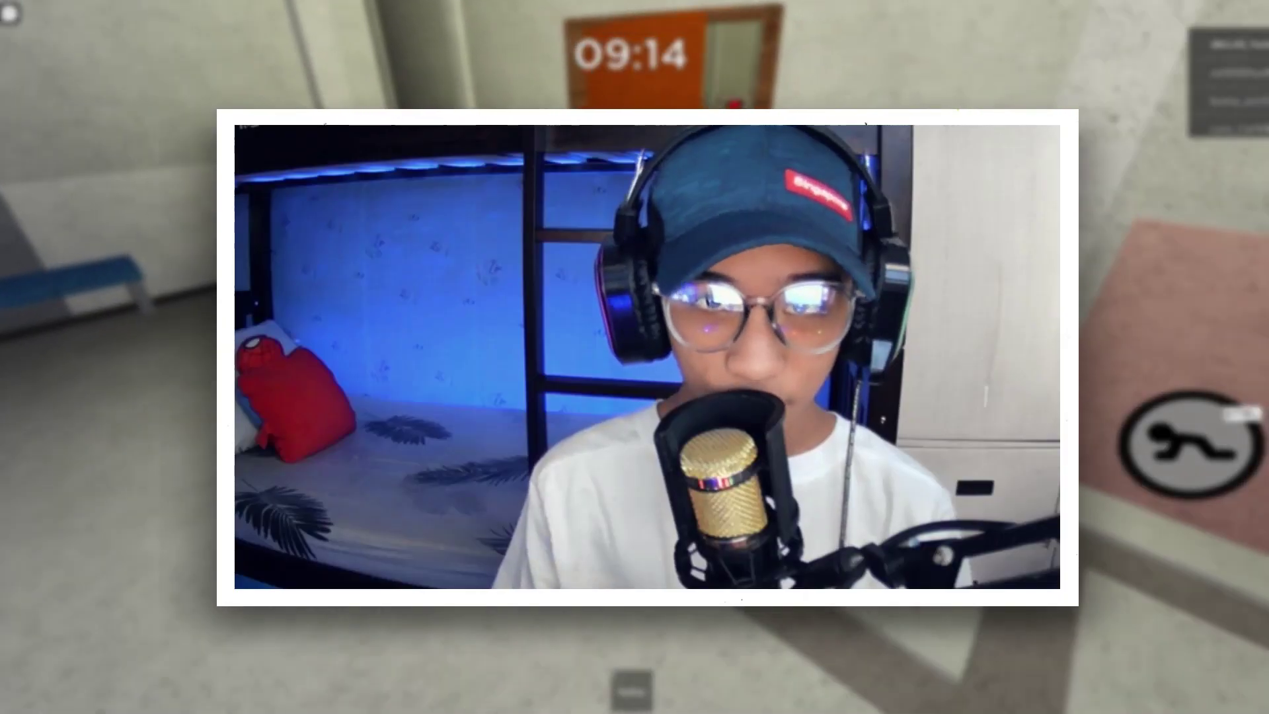
key(w)
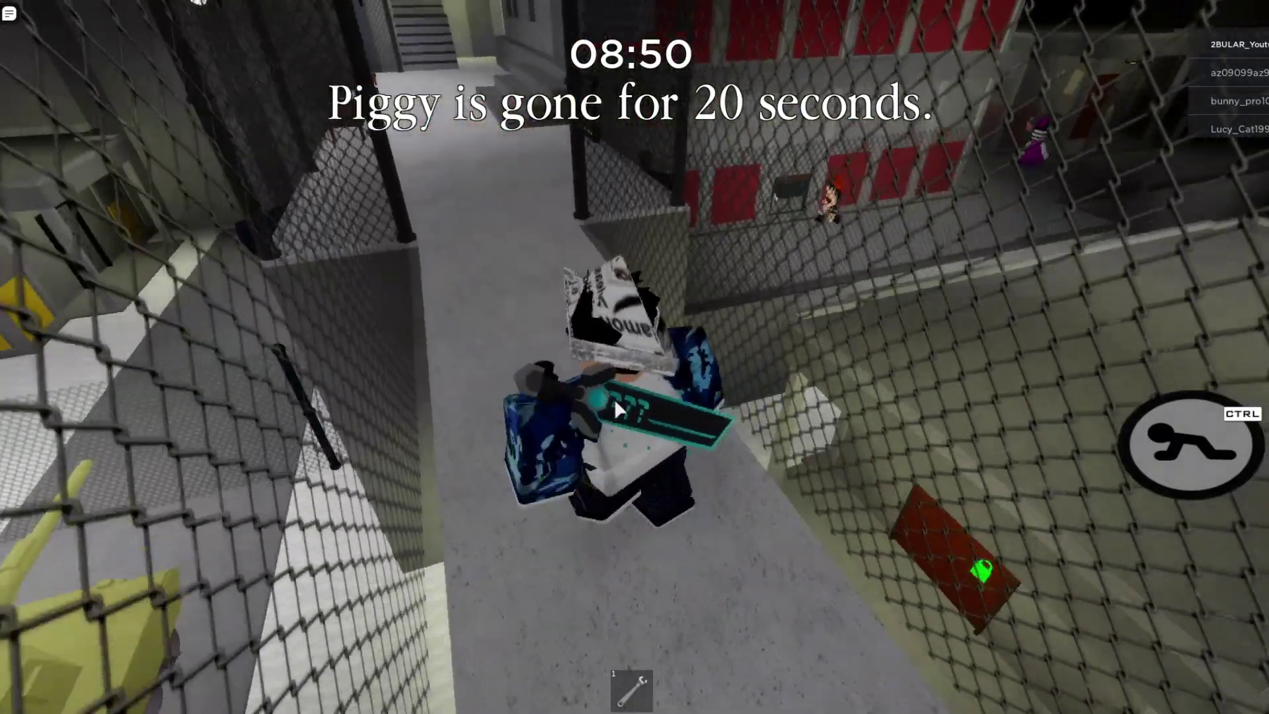
key(w)
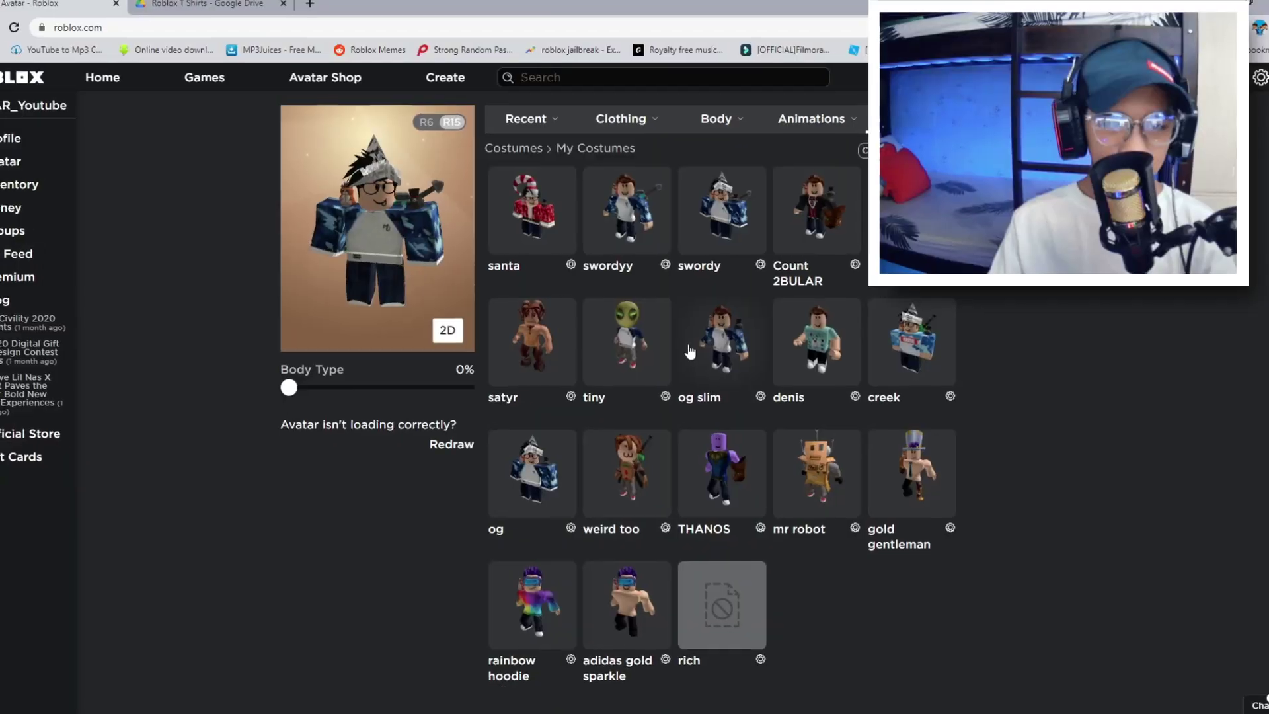
Rotate the avatar preview to examine the current outfit, including the sword on its back.
scroll(661, 351, up, 2)
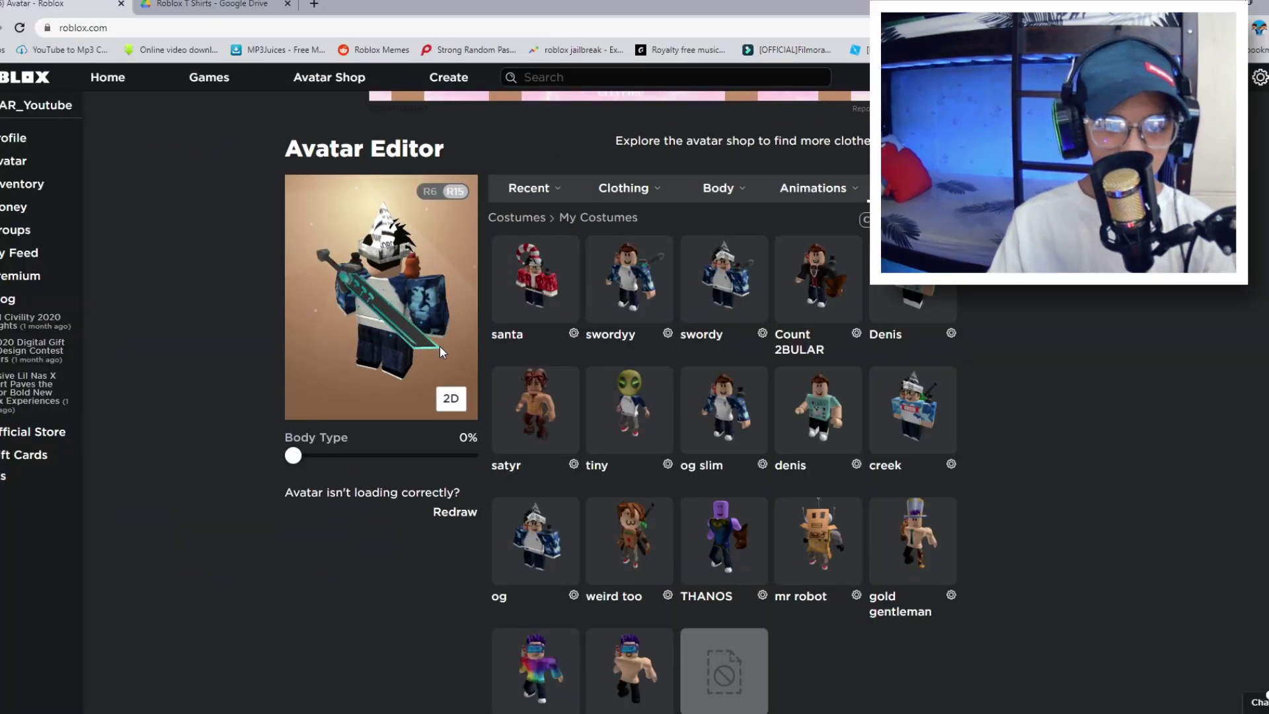
drag(439, 346, 406, 311)
scroll(674, 358, down, 1)
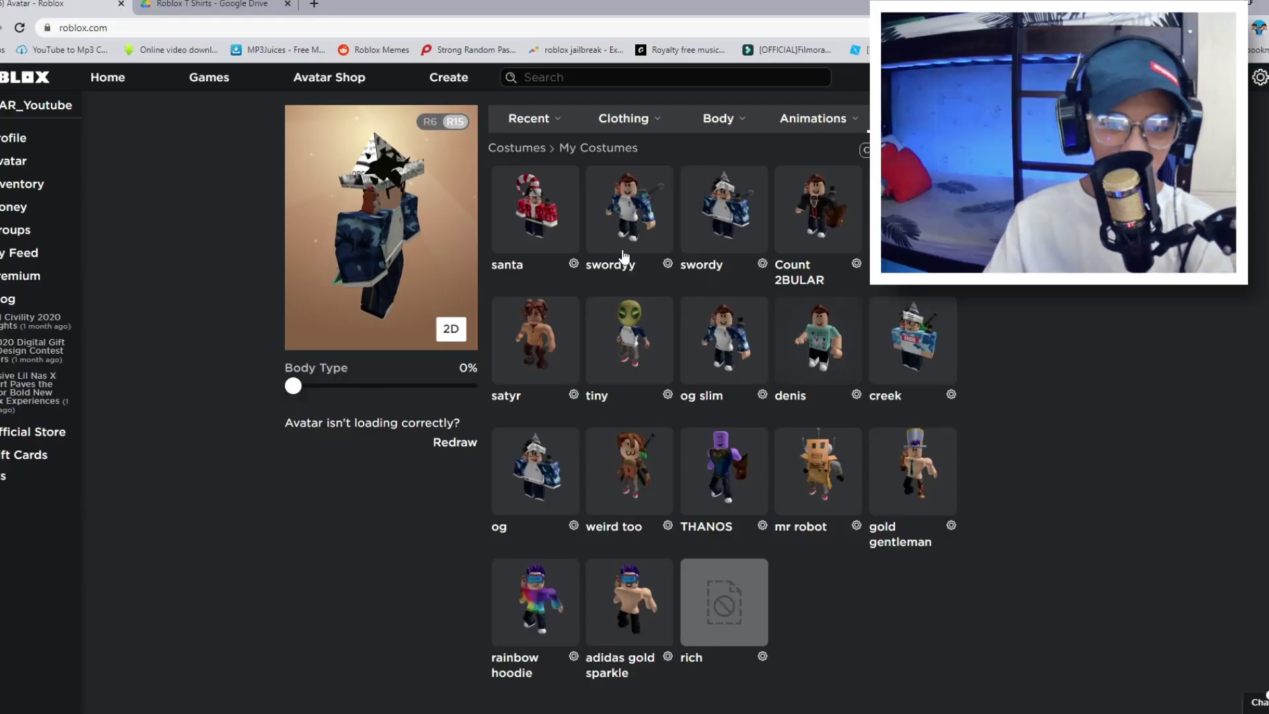
Open the Preset Costumes collection and look through the available costumes.
mouse_move(913, 118)
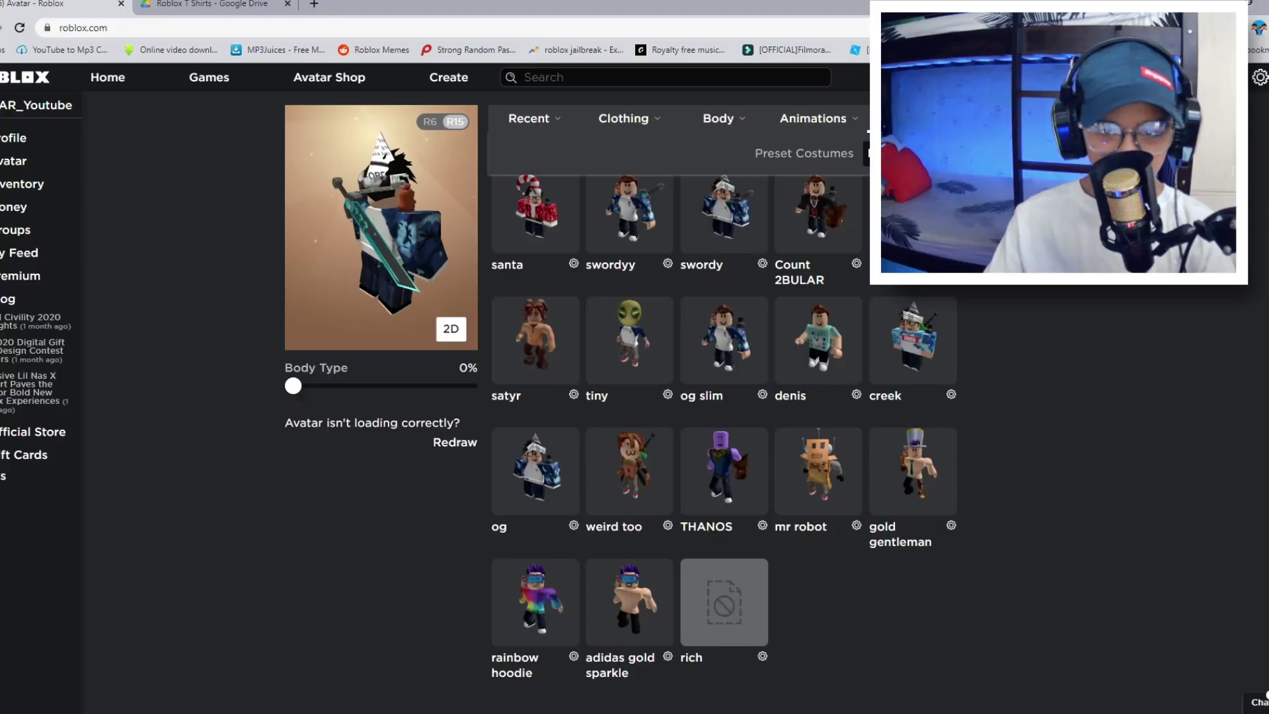
click(822, 168)
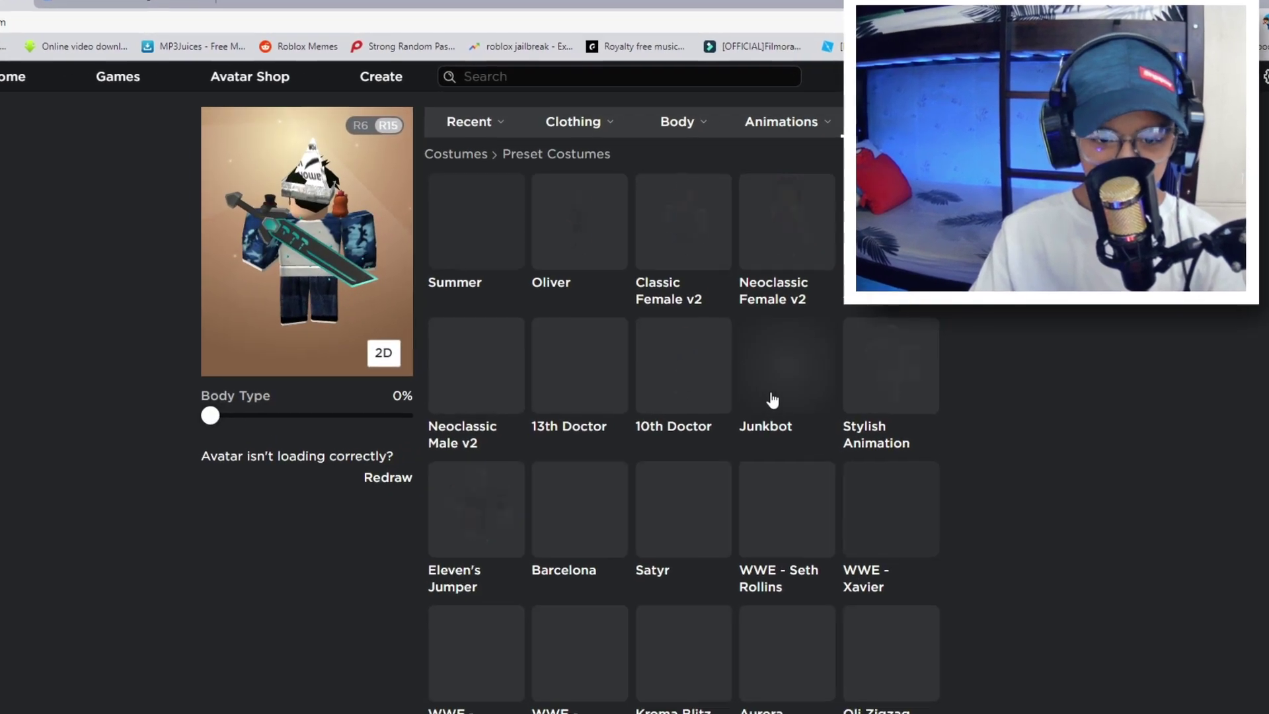
scroll(763, 407, down, 3)
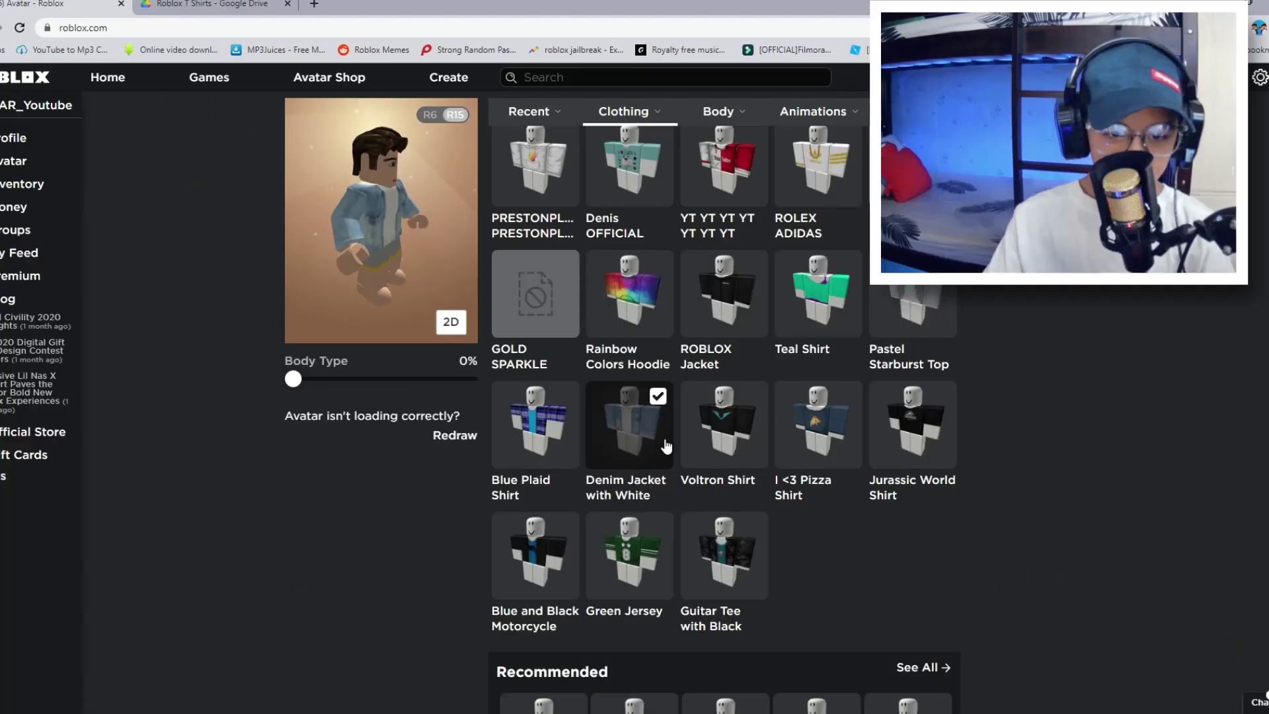
Put on the T-shirt named "shirt", which shows a Supreme logo, denim jacket and shoulder bag, from the T-Shirts collection.
mouse_move(648, 121)
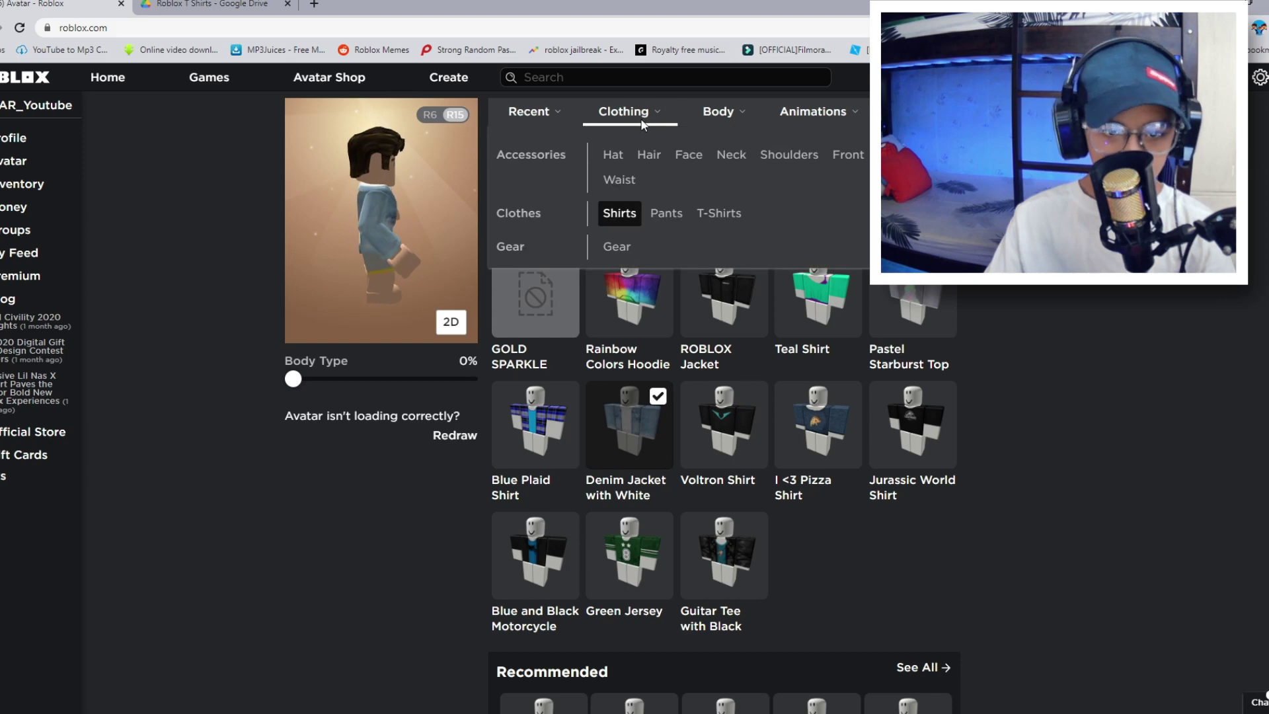
click(716, 214)
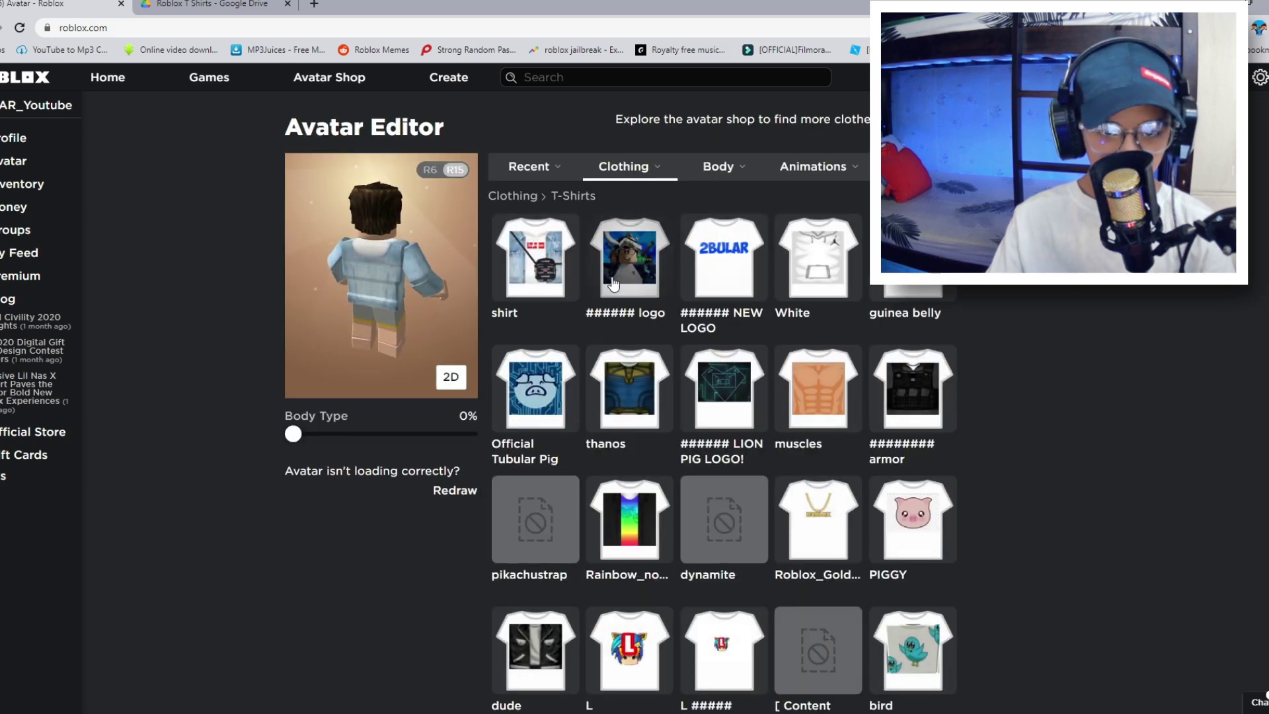
click(526, 280)
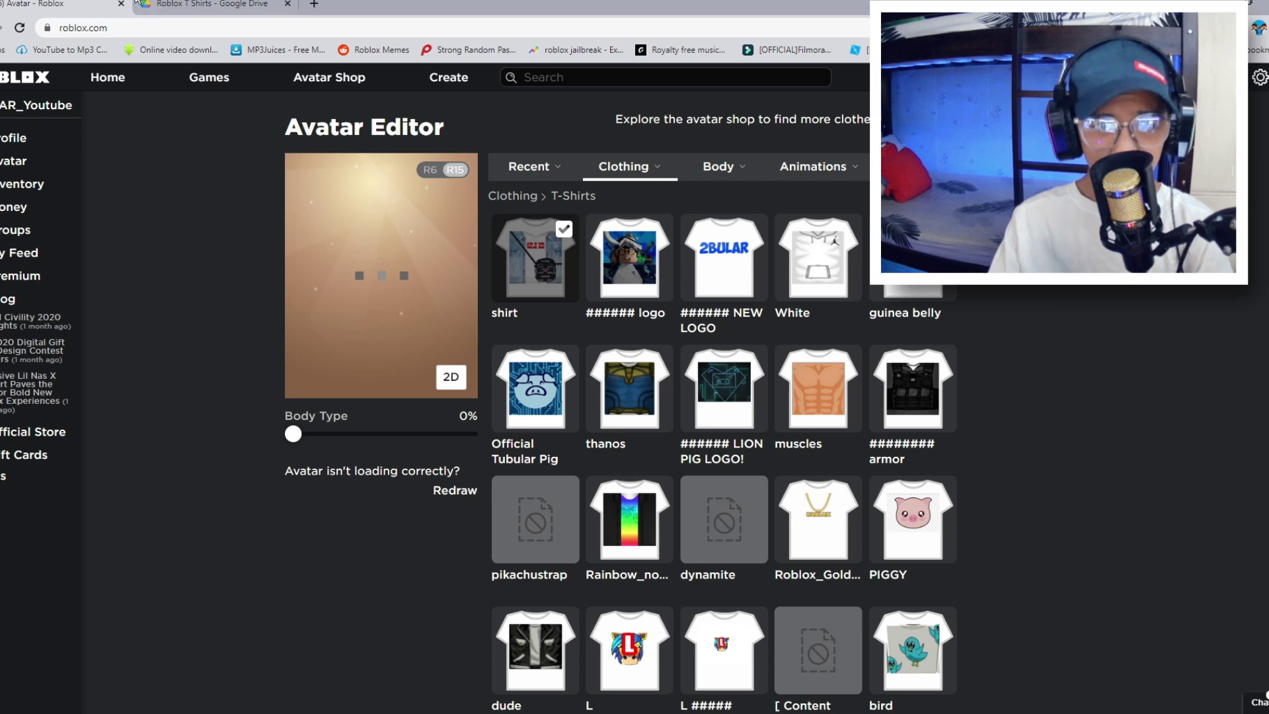
Switch to the Roblox T Shirts folder in Google Drive, preview Picture1.png and look over the other T-shirt images.
click(179, 7)
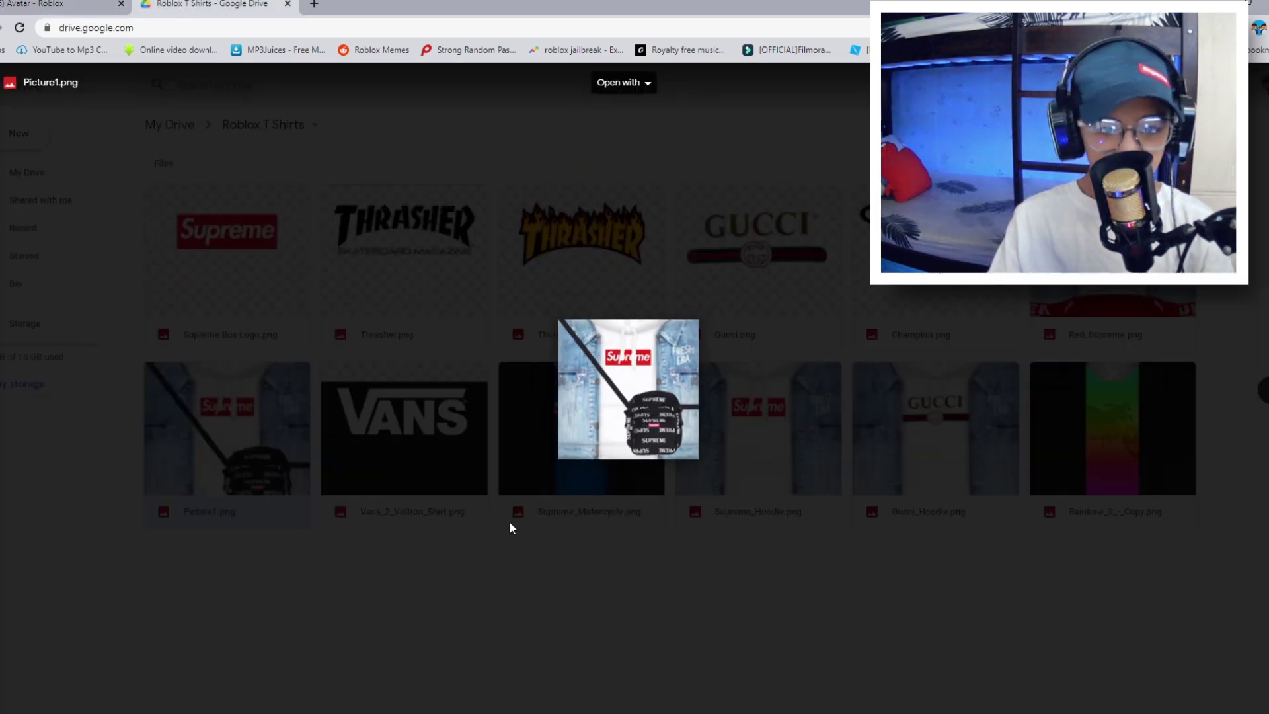
click(529, 426)
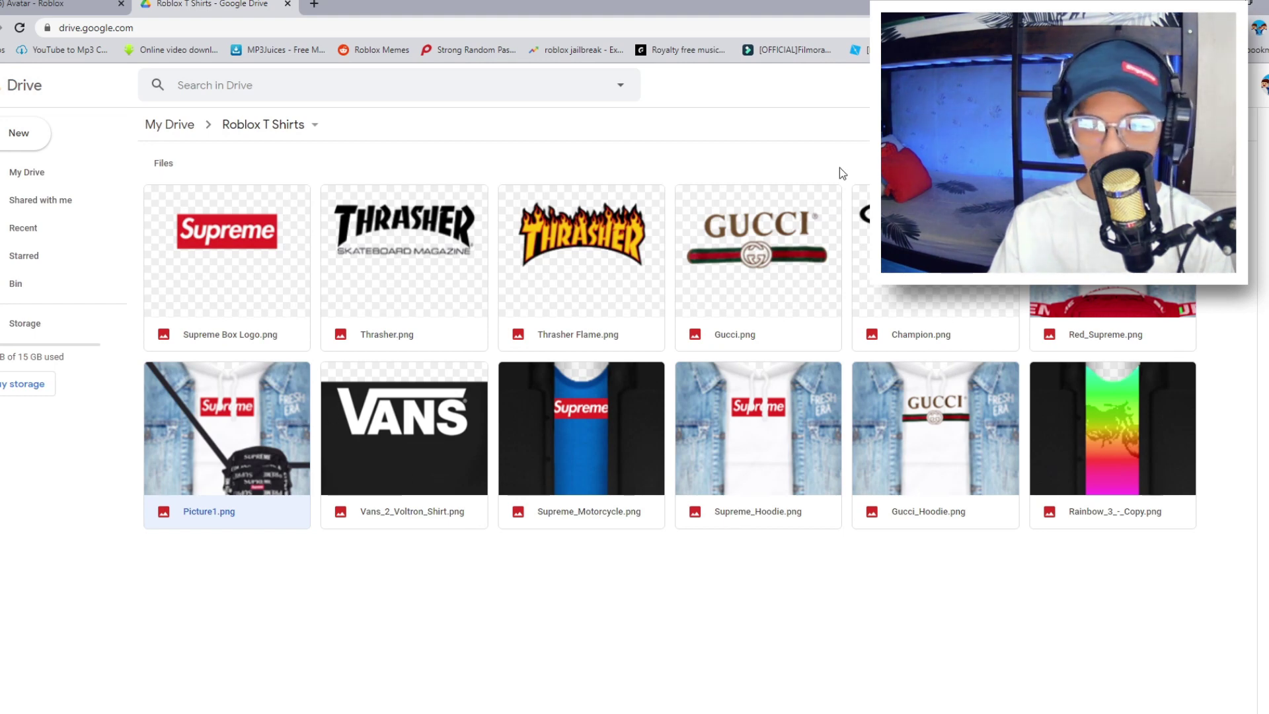
double_click(237, 435)
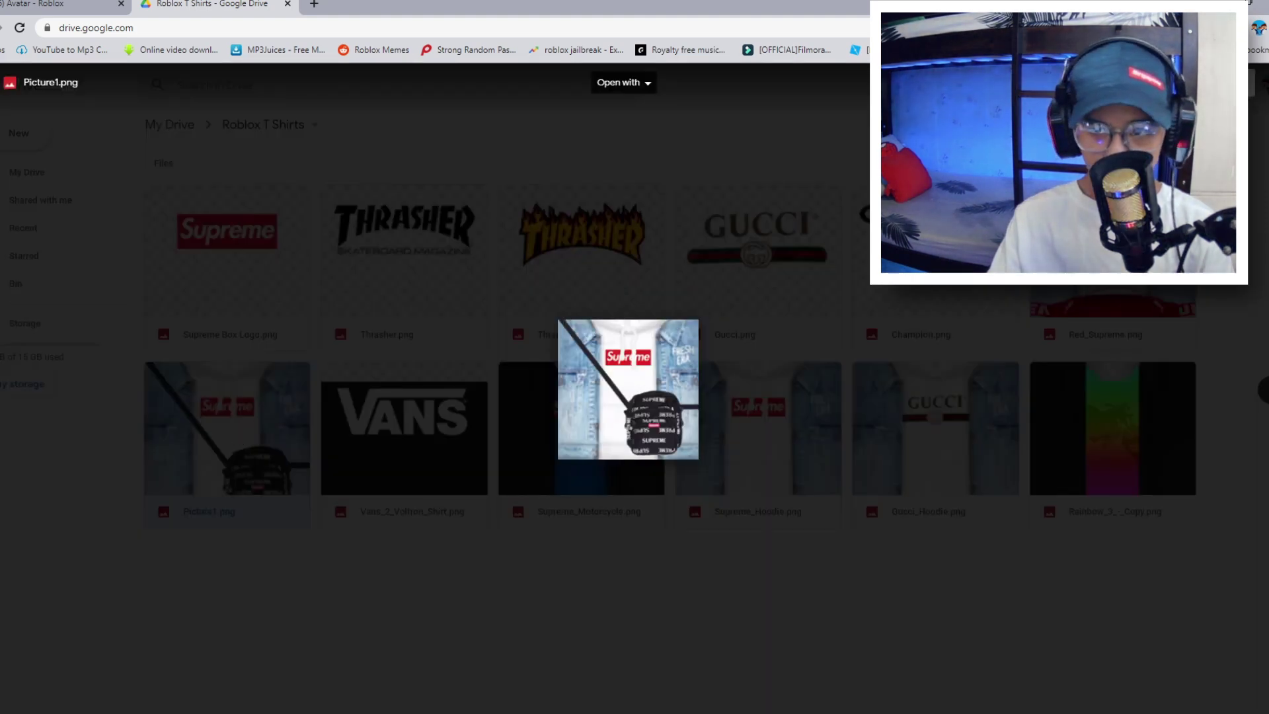
click(1058, 560)
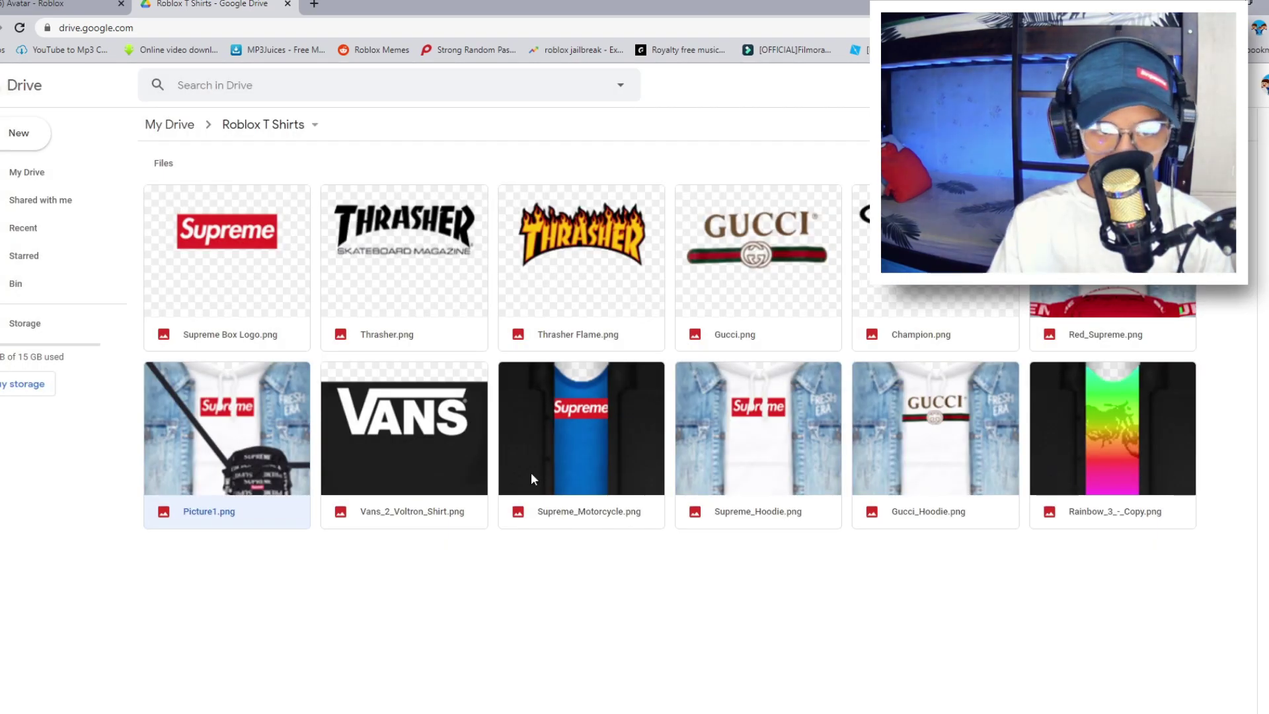
drag(1175, 587, 218, 212)
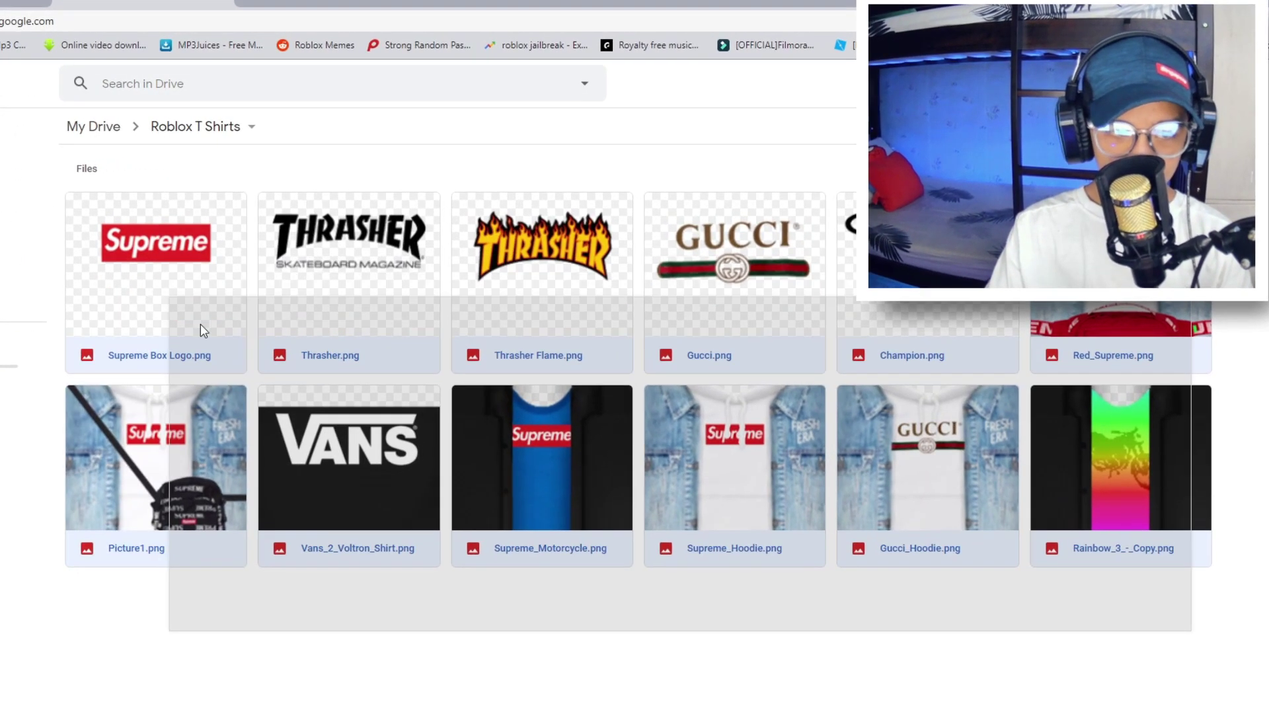
click(695, 580)
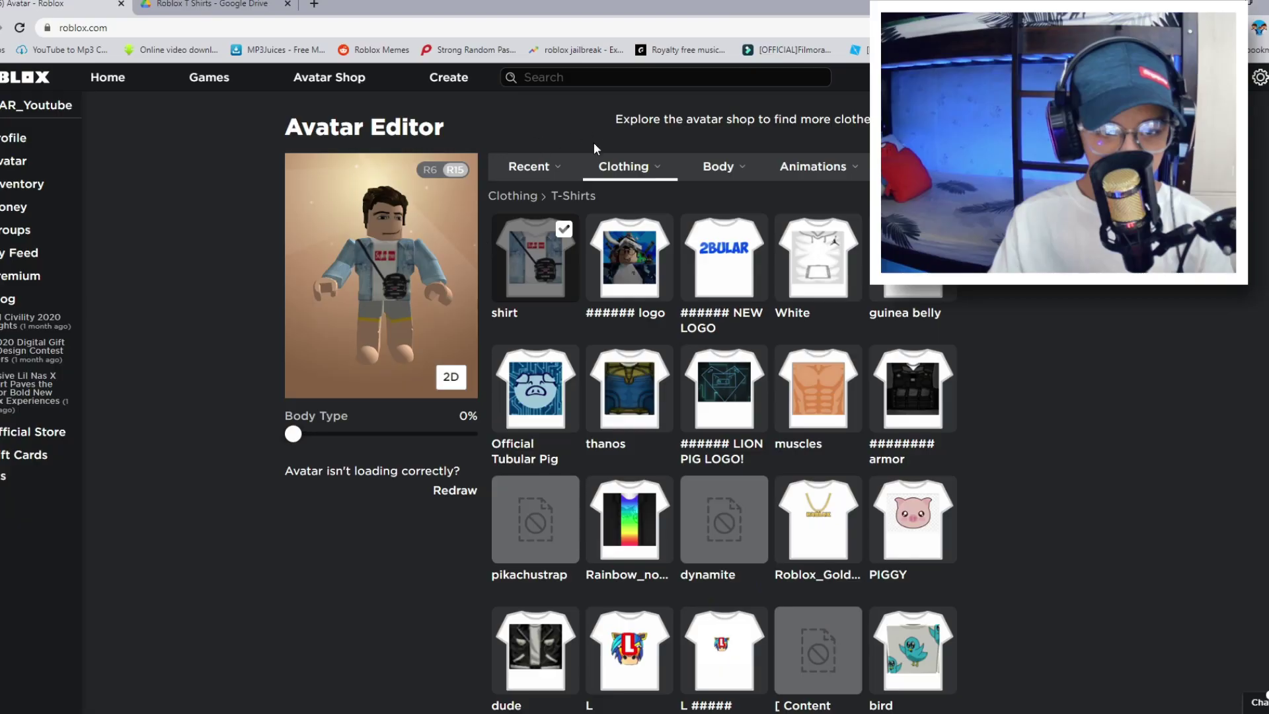
Return to the Roblox avatar editor and look through the owned items in the Pants collection.
mouse_move(1035, 121)
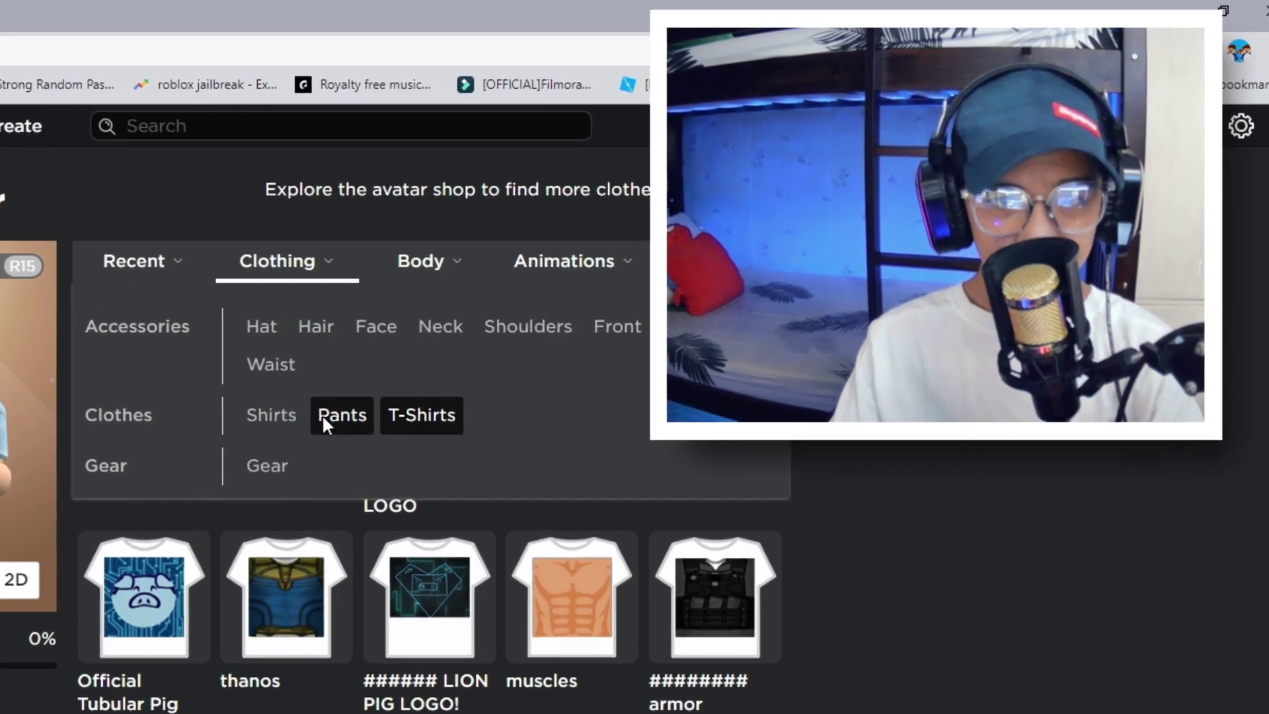
click(360, 406)
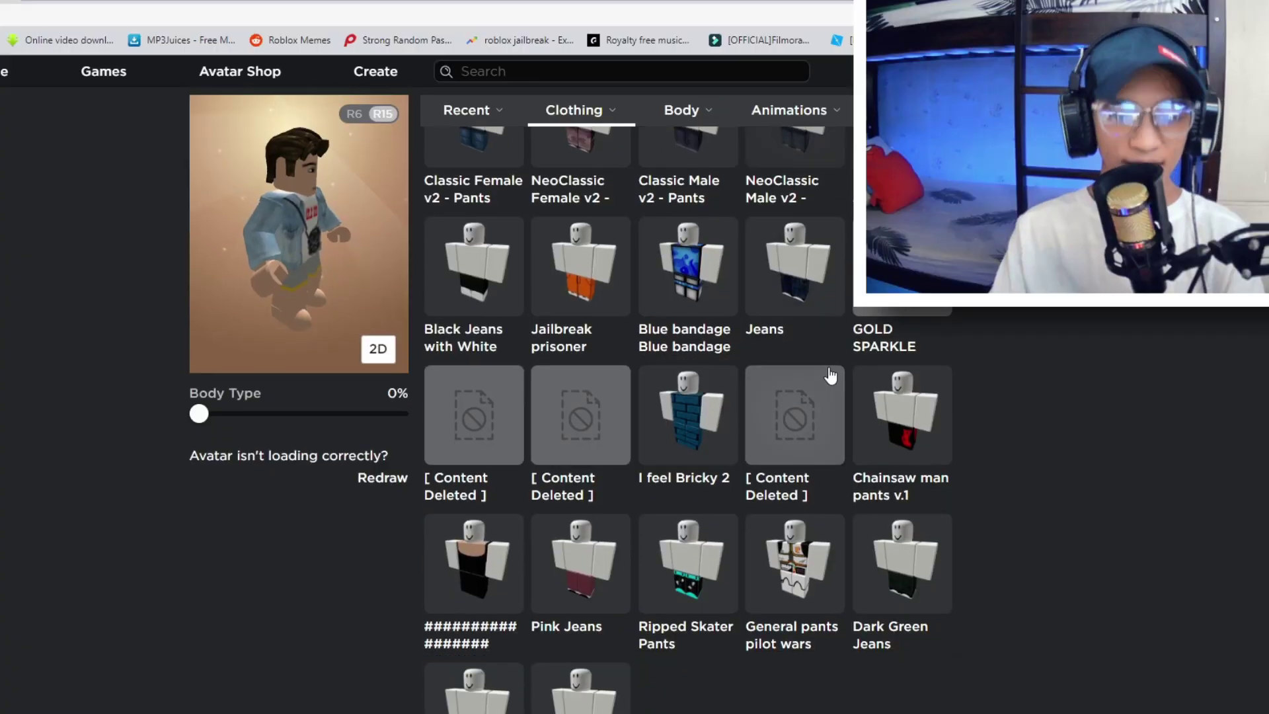
scroll(687, 453, down, 3)
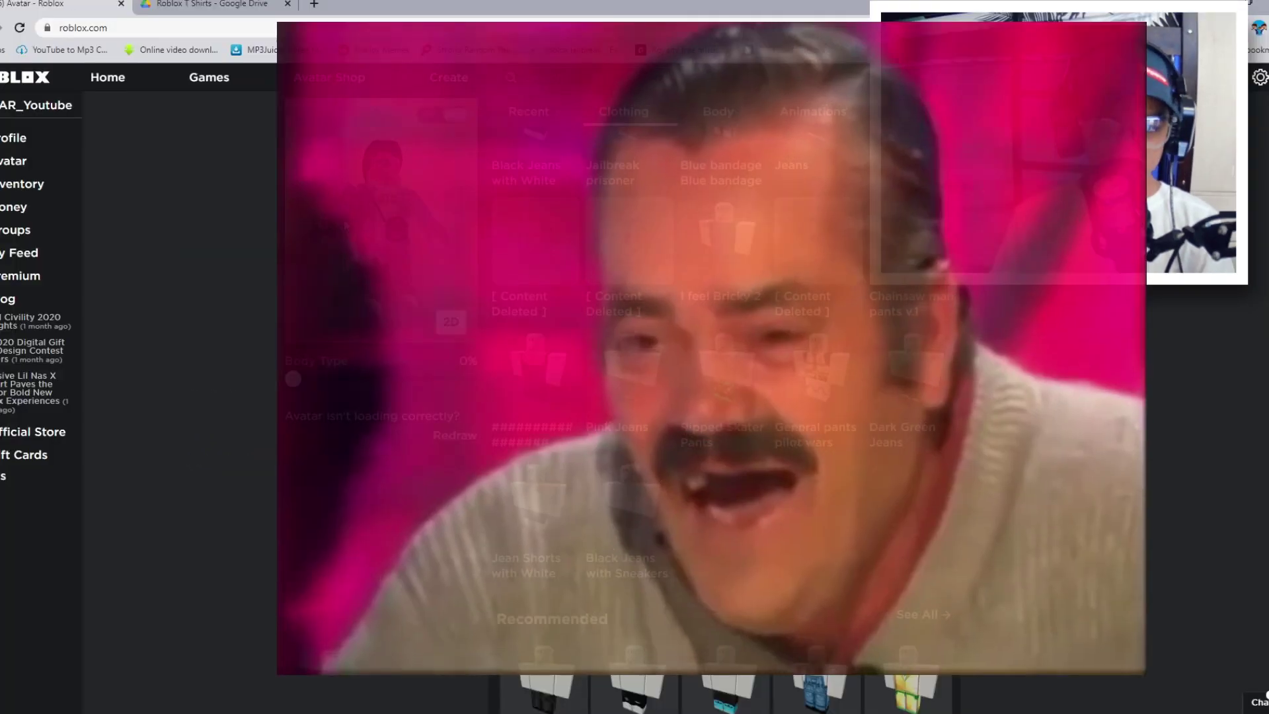
scroll(573, 372, up, 6)
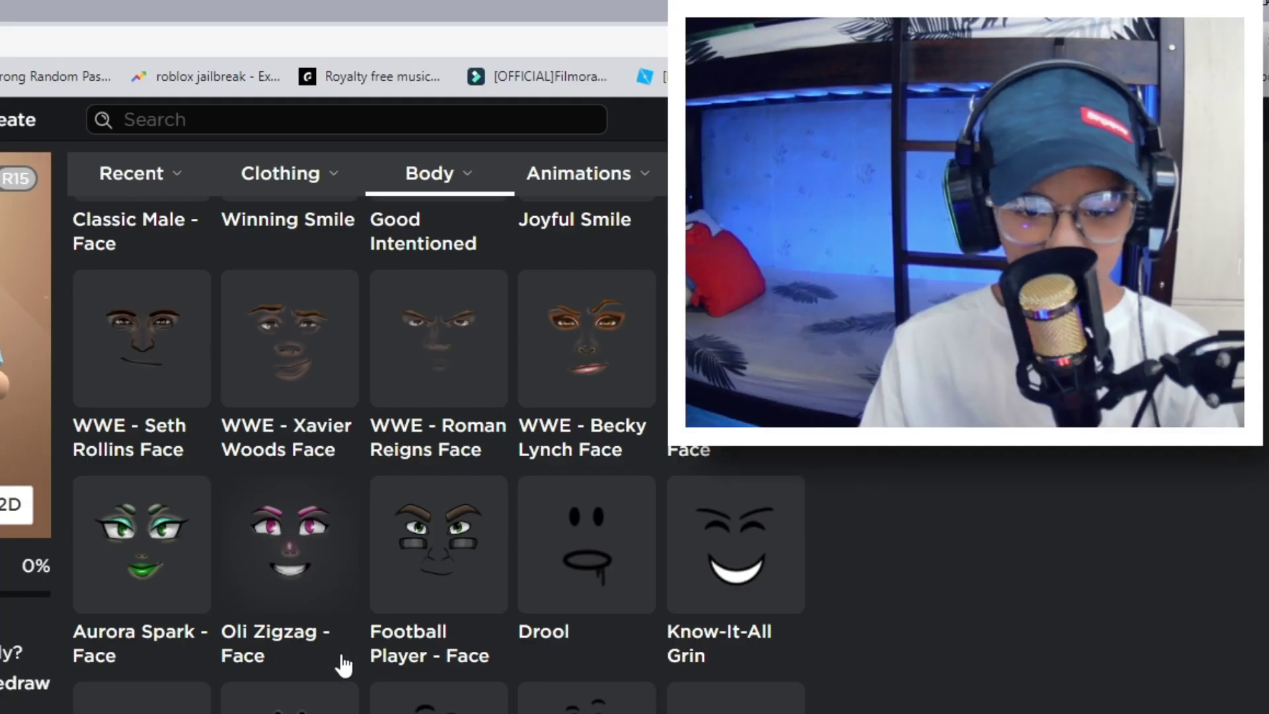
Find the Silly Fun face among the owned faces and put it on the avatar.
scroll(746, 382, down, 5)
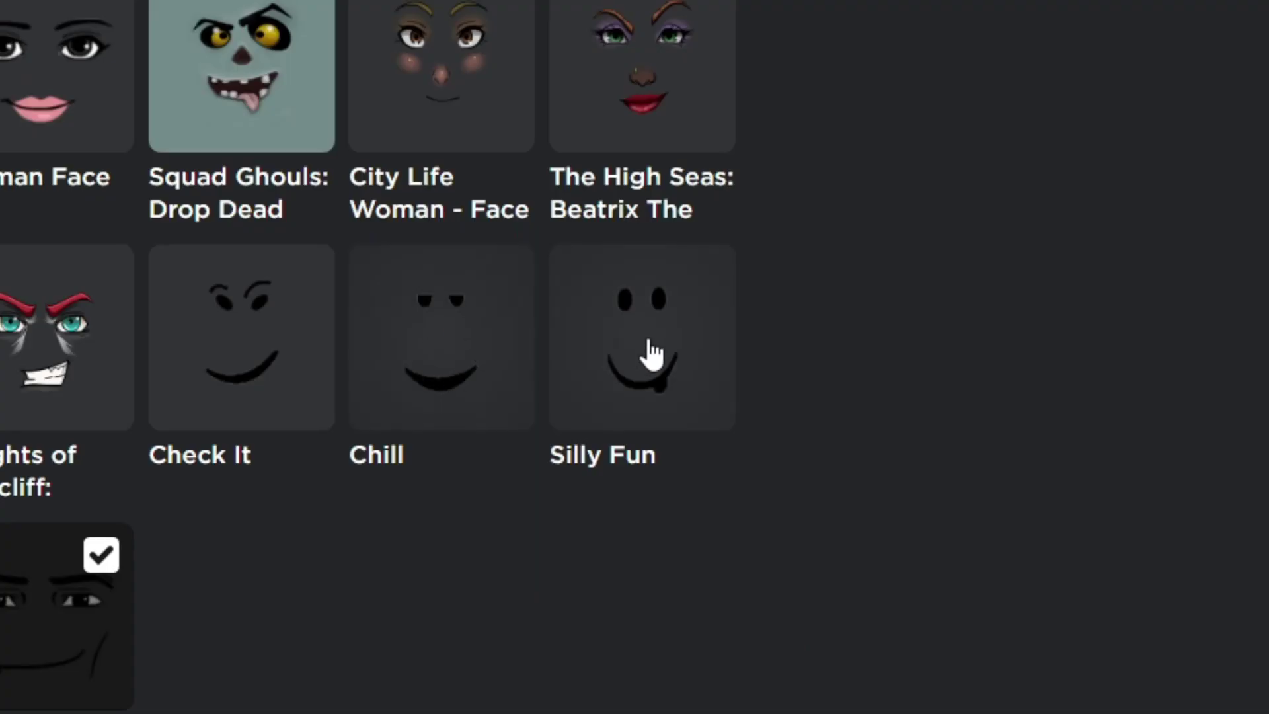
click(653, 357)
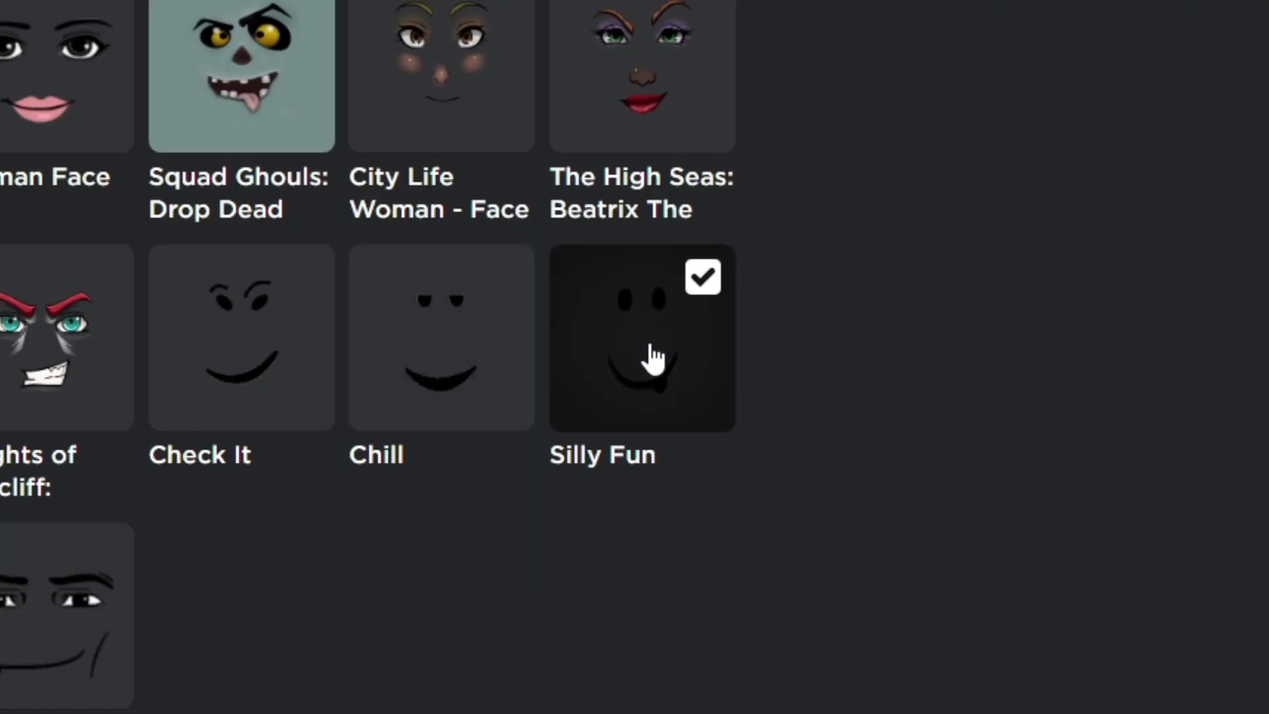
Open the Hair accessories collection and look through the available hairstyles.
mouse_move(628, 121)
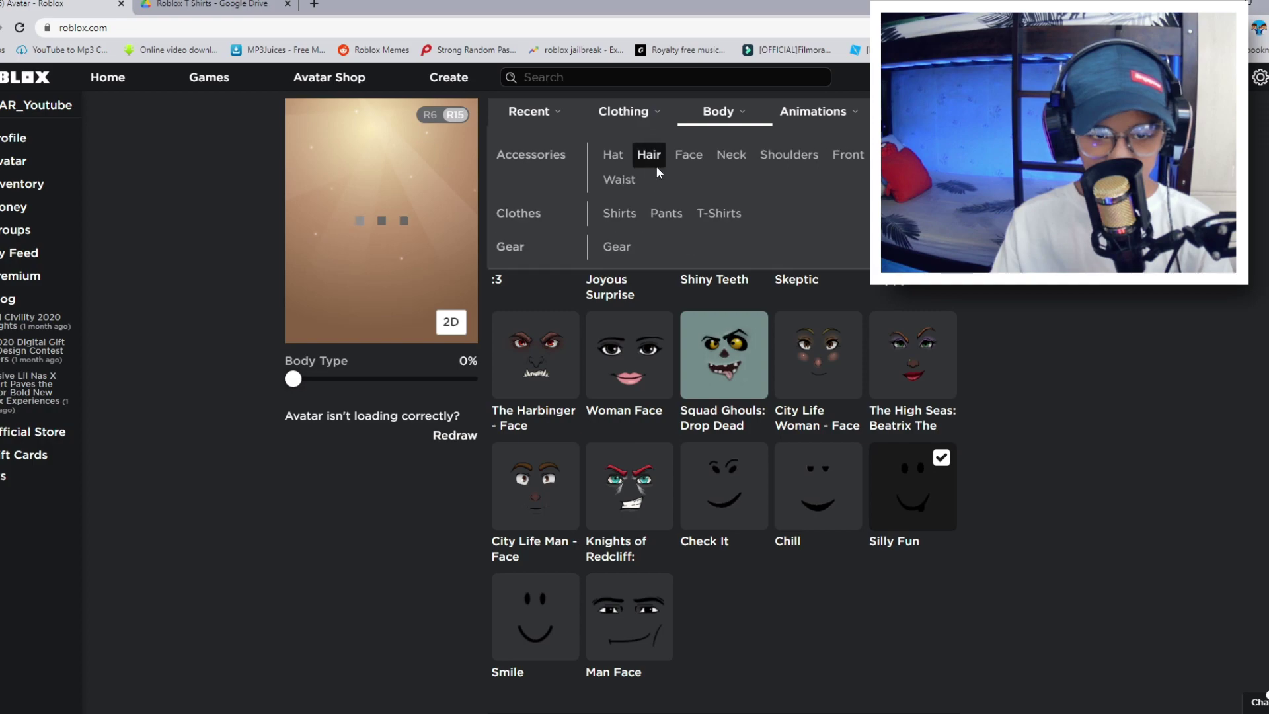
click(656, 169)
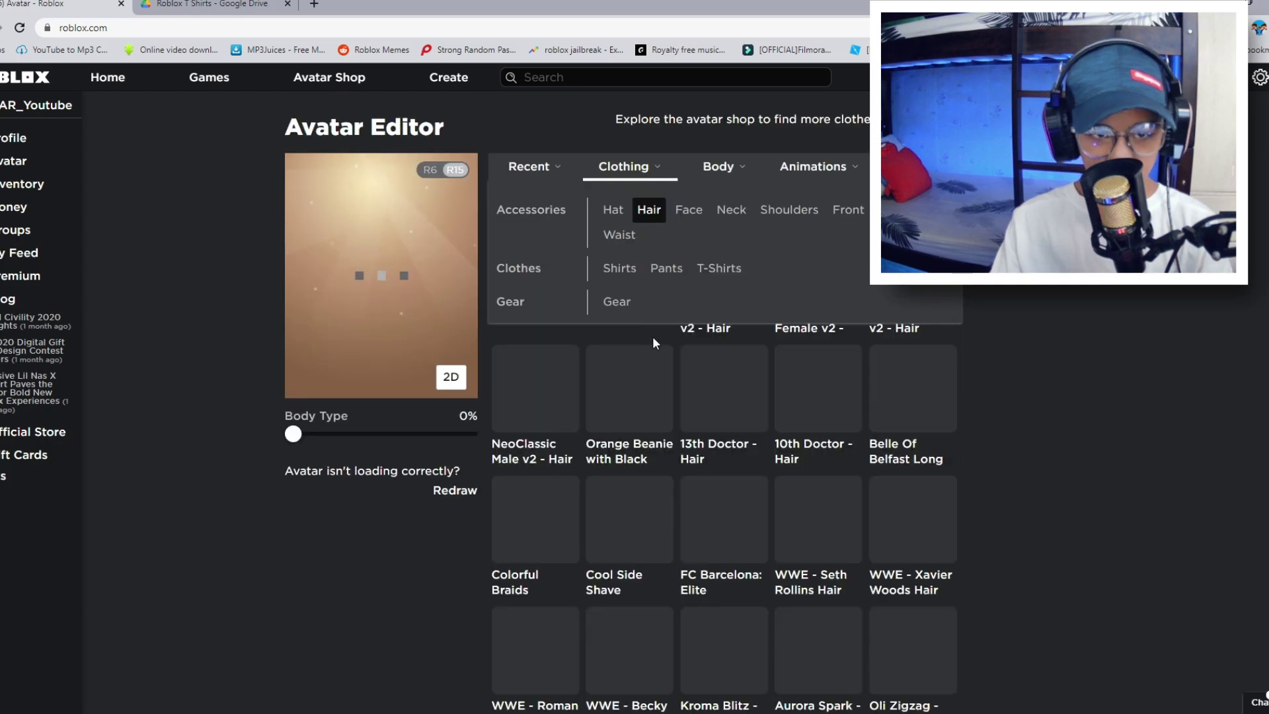
scroll(833, 416, down, 8)
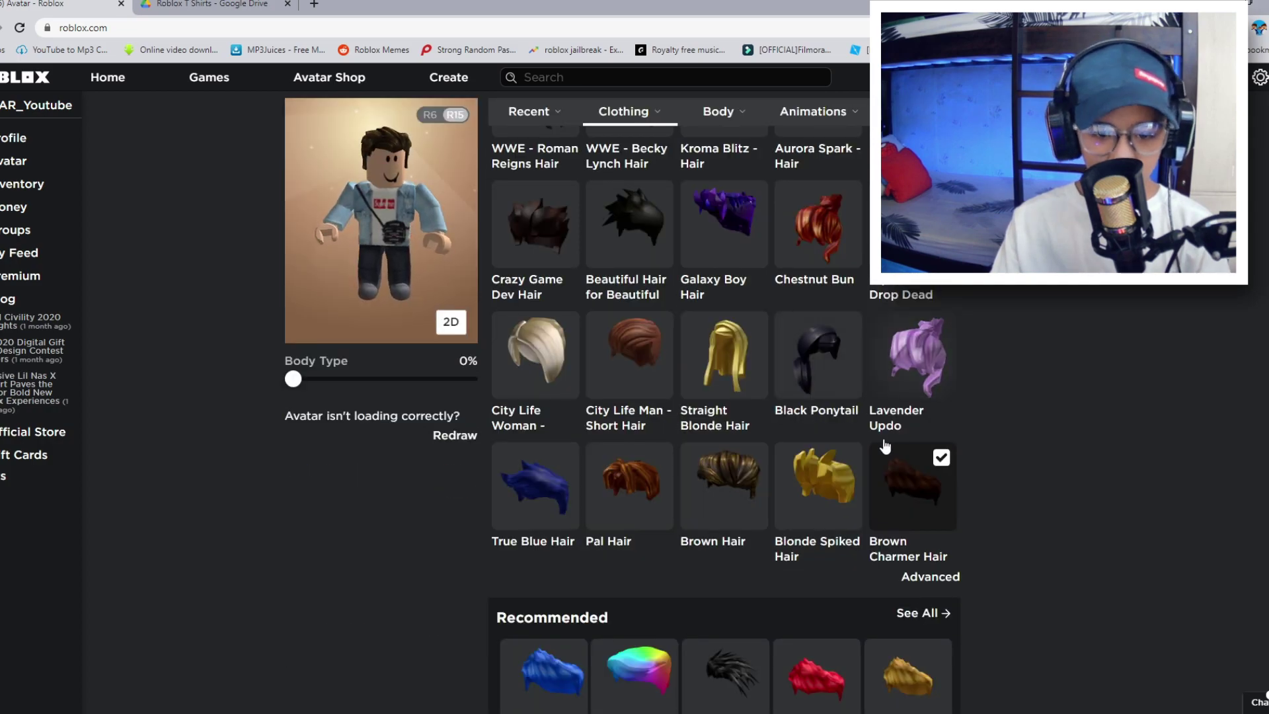
scroll(885, 440, up, 3)
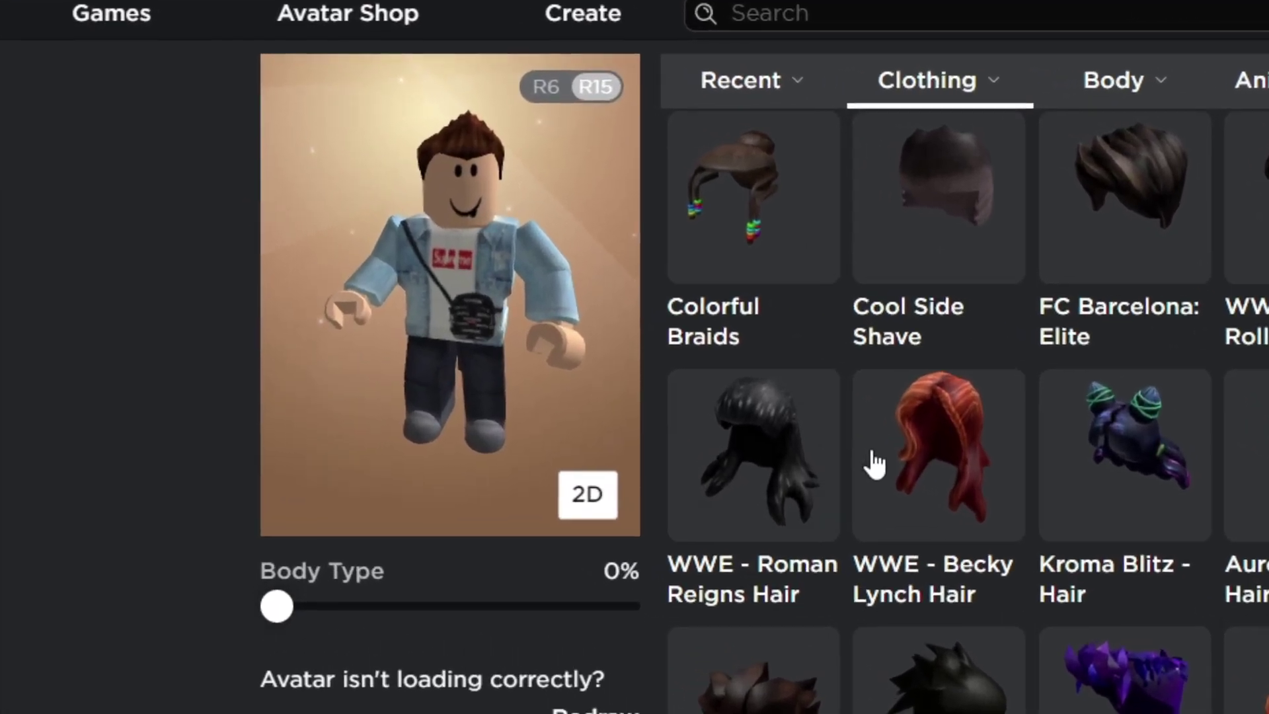
scroll(763, 397, up, 6)
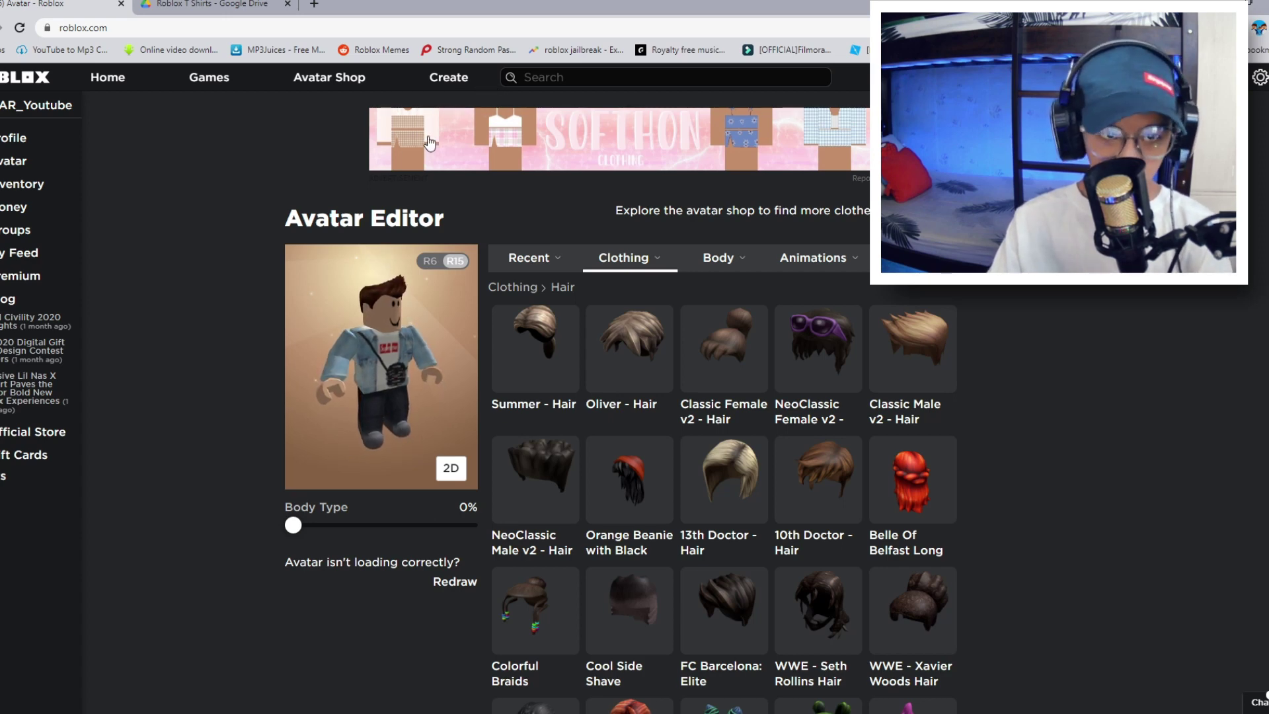
Open the T-shirt creation page among the account's own Roblox creations.
click(455, 79)
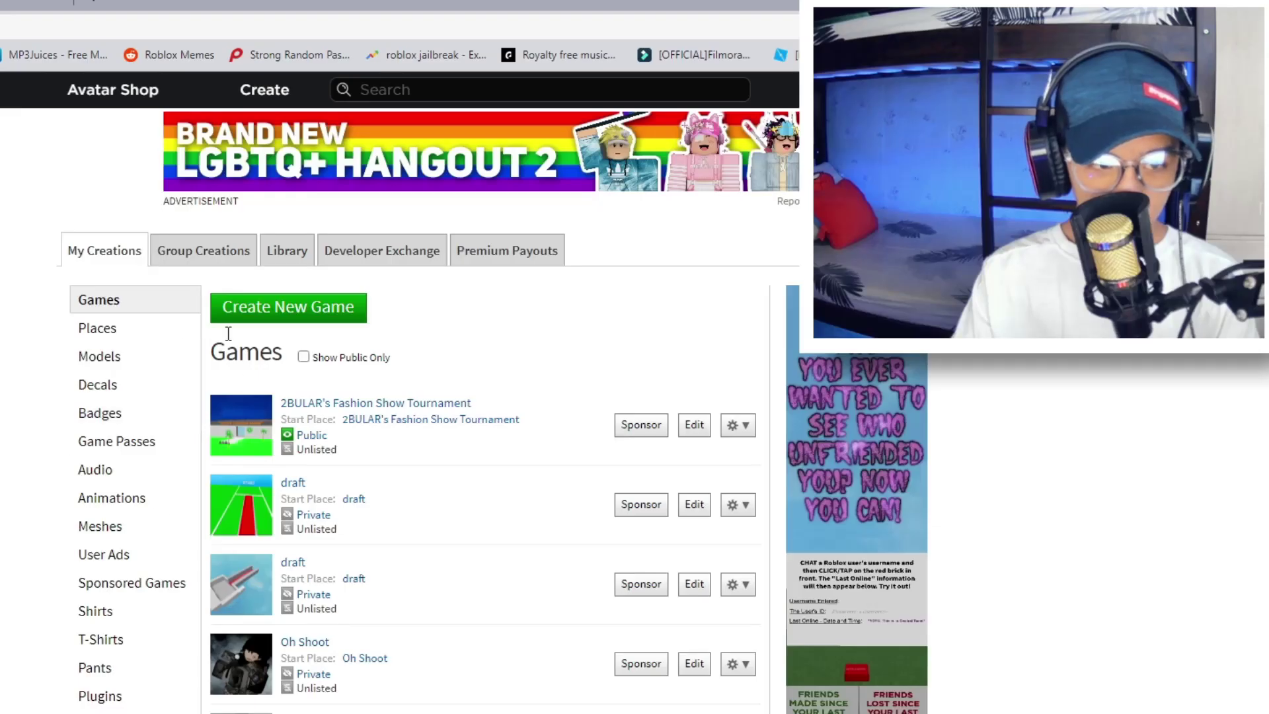
scroll(124, 506, down, 2)
click(132, 463)
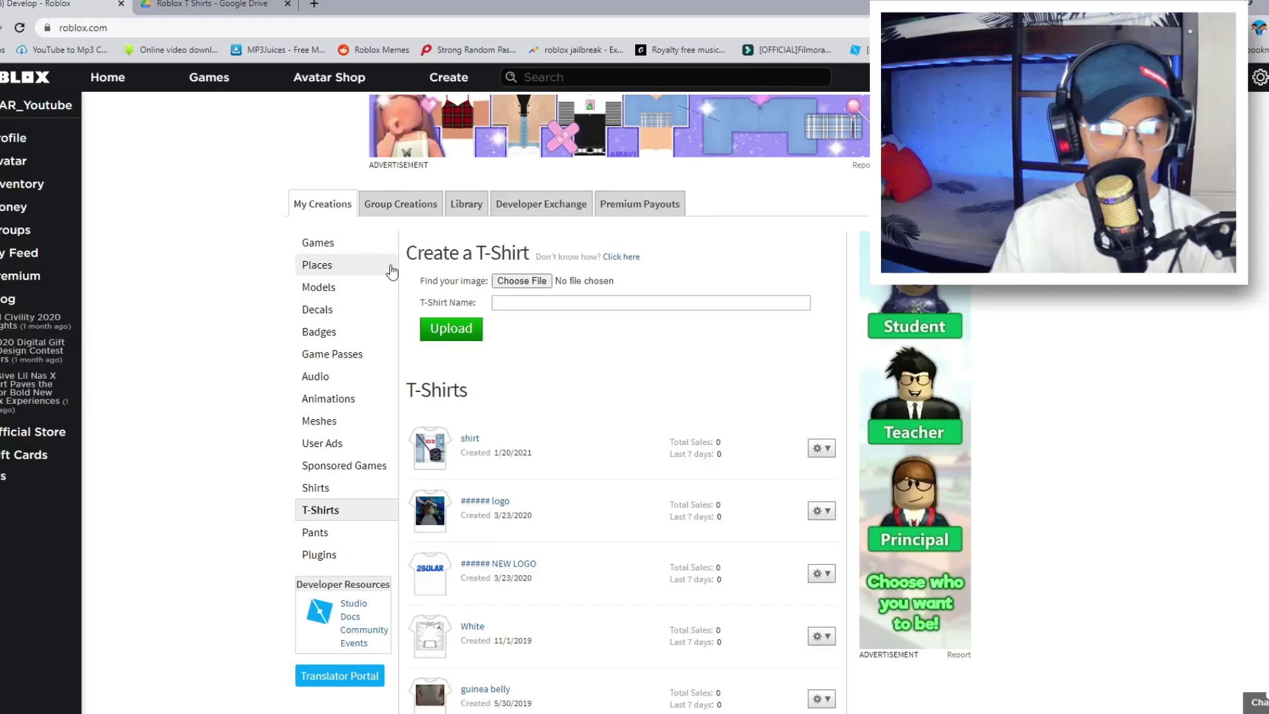
Get Rainbow_3_-_Copy.png from the Roblox T Shirts folder in Google Drive and upload it to Roblox as a T-shirt named rainbow.
click(190, 4)
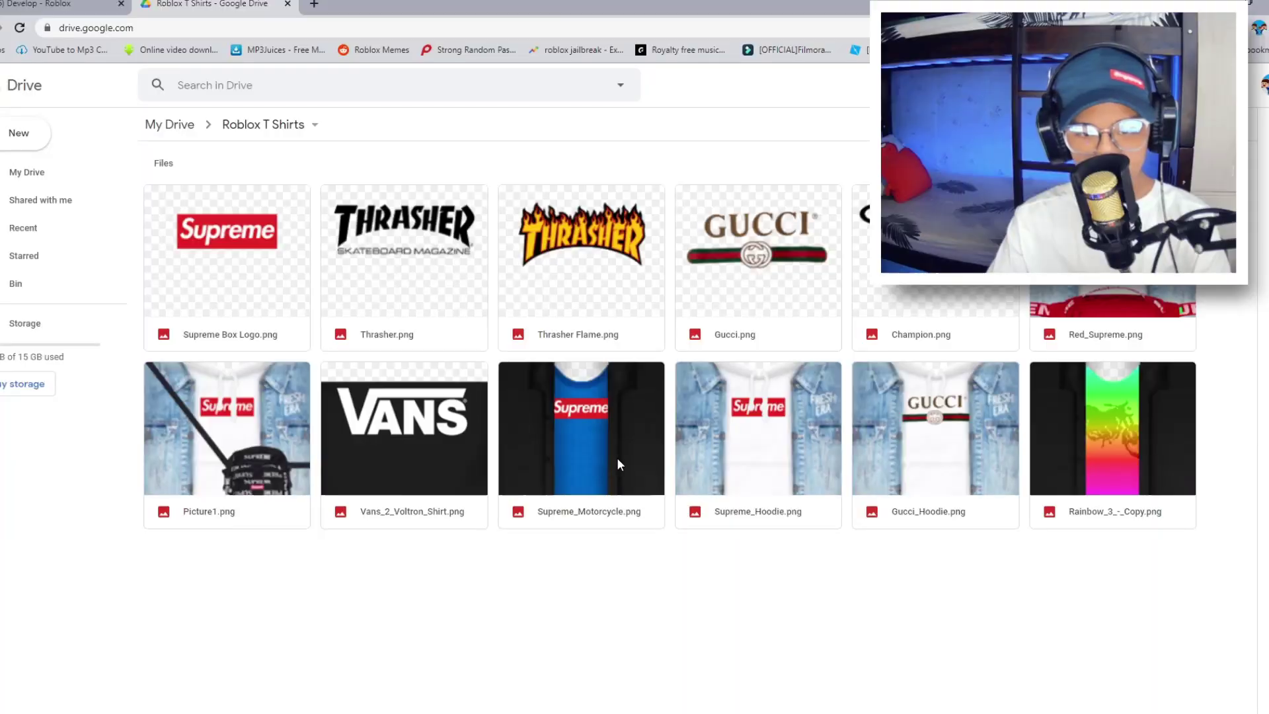
click(1112, 461)
double_click(1112, 456)
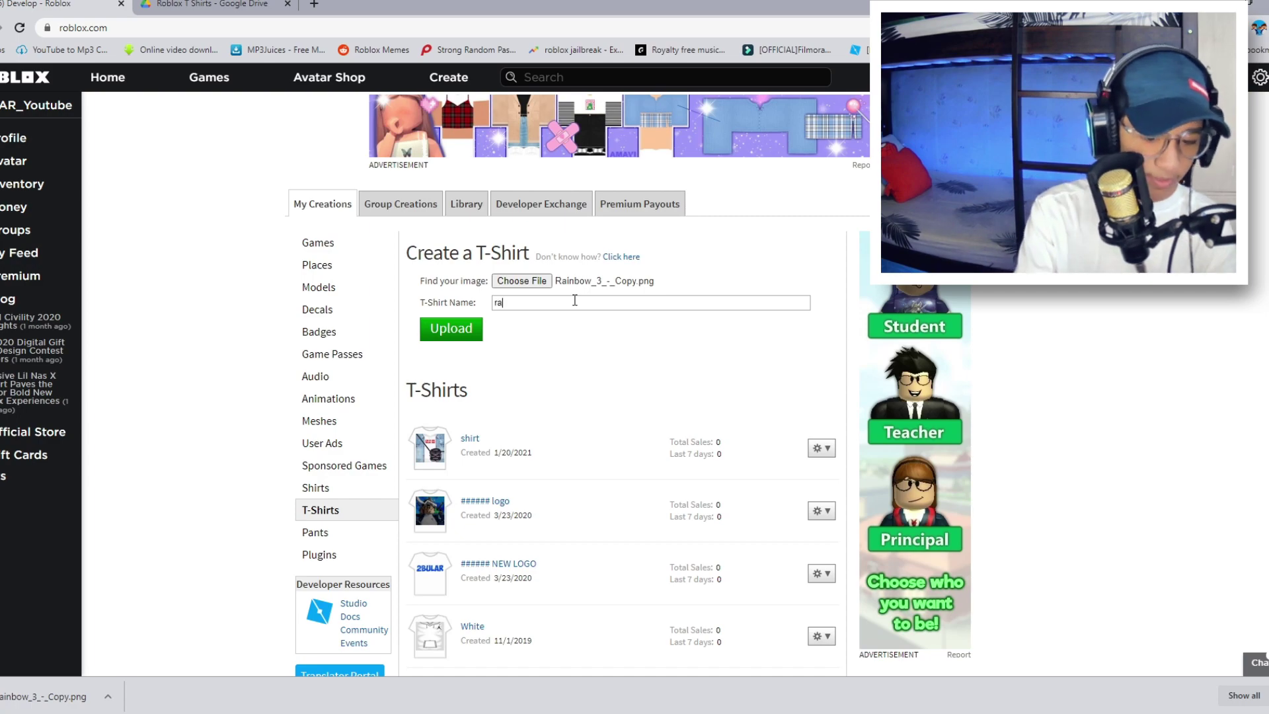
text(b)
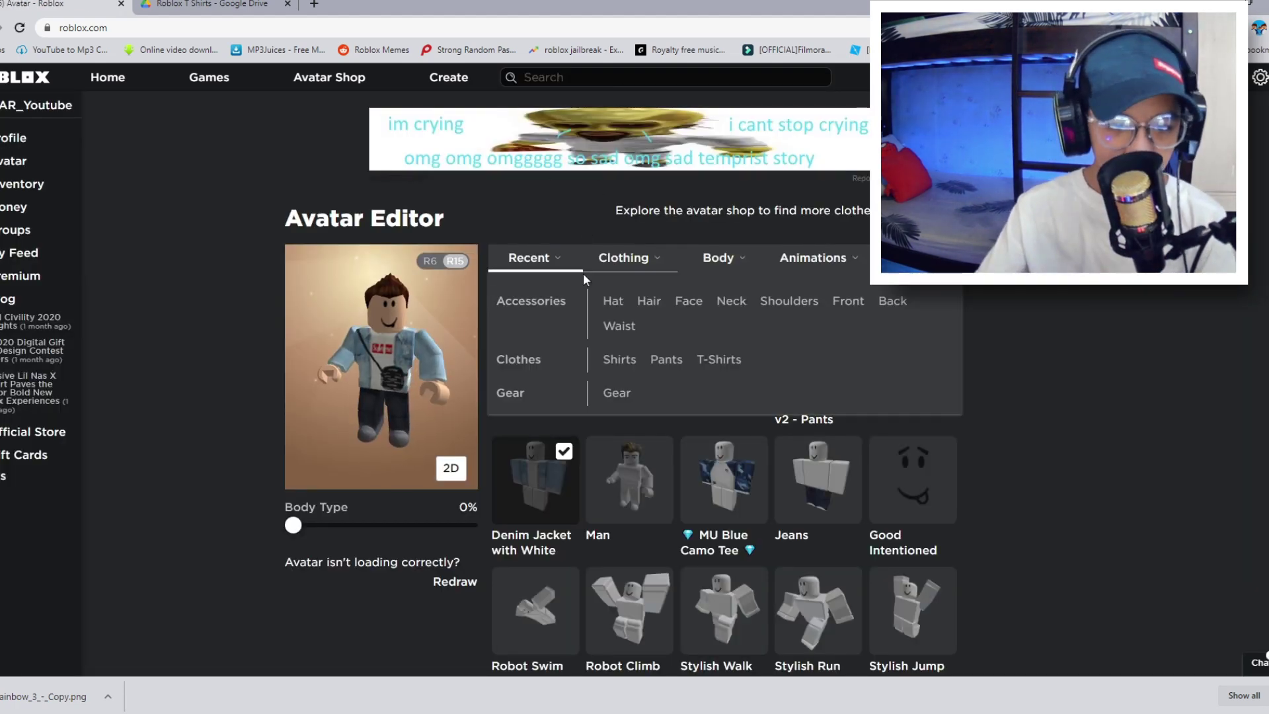
Put the rainbow T-shirt and the Blue and Black Motorcycle shirt on the avatar in the Roblox avatar editor.
click(546, 350)
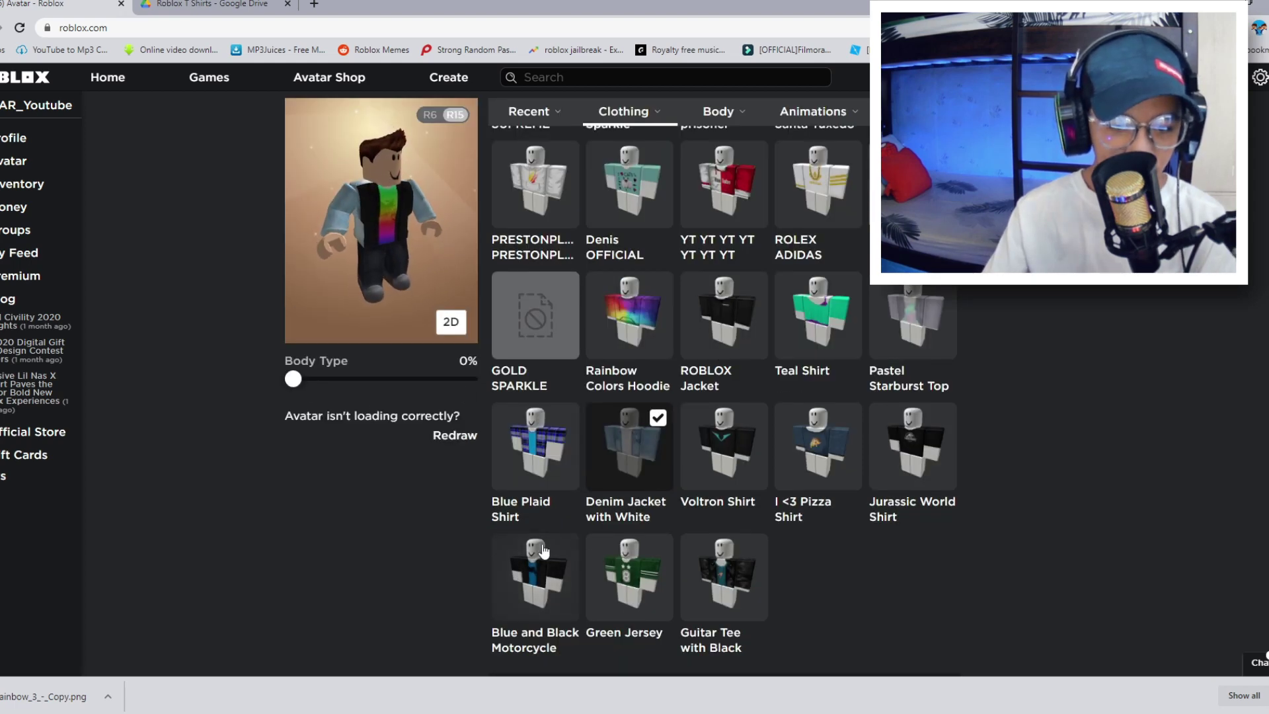
click(539, 581)
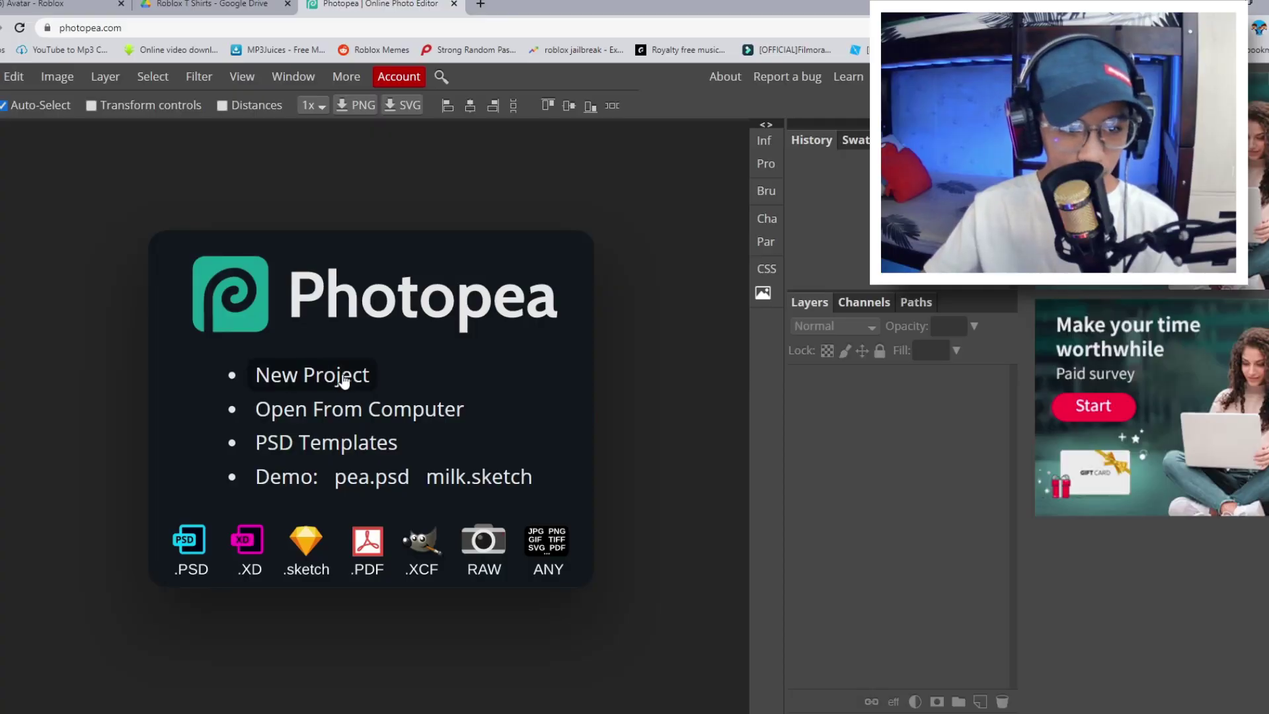
Create a Photopea project named shirt cool, 202 × 202 px, with a transparent background.
click(344, 376)
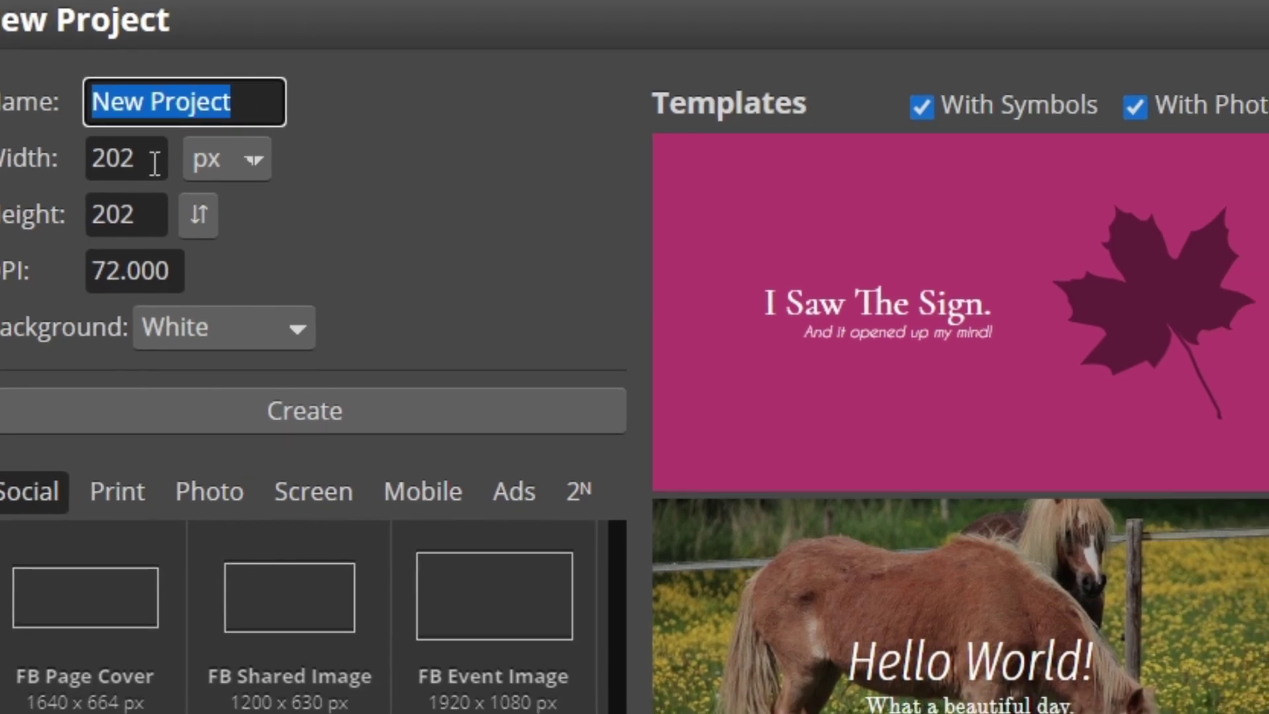
click(111, 187)
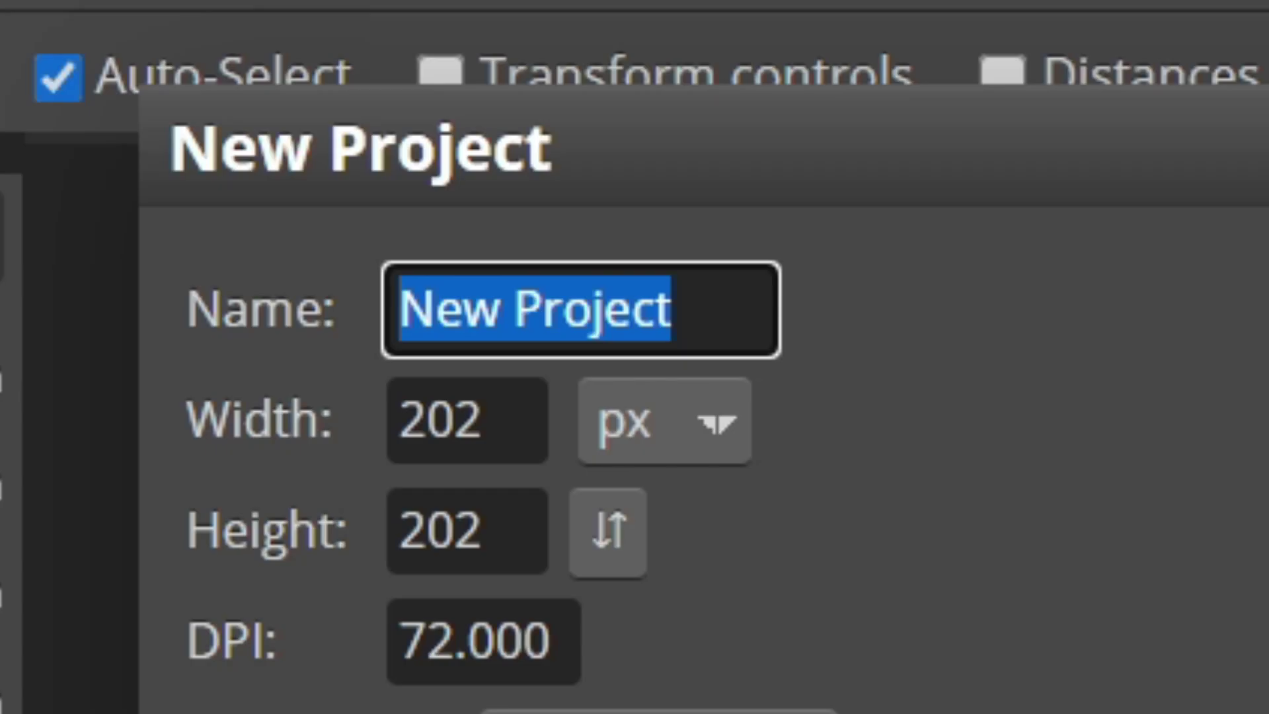
text(shirt cool)
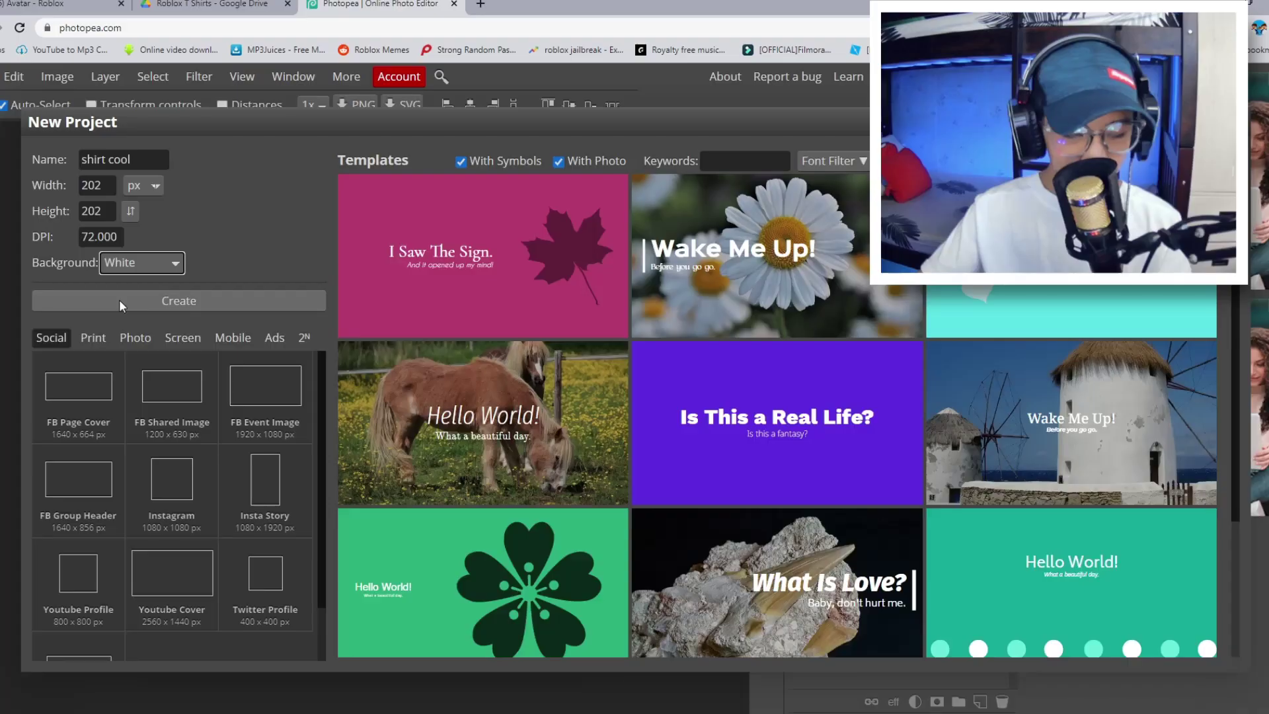
click(120, 301)
click(191, 294)
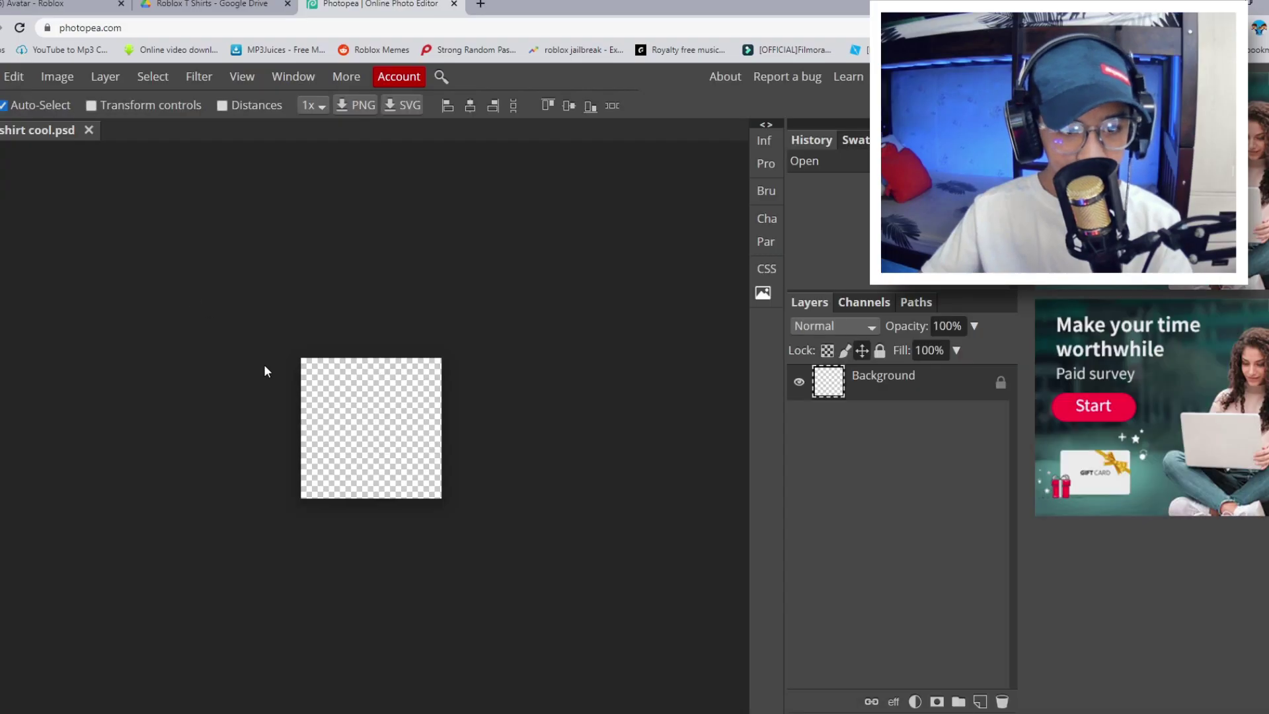
Capture a black shirt image from the Roblox page and paste it into a separate color.psd document in Photopea.
scroll(263, 366, up, 3)
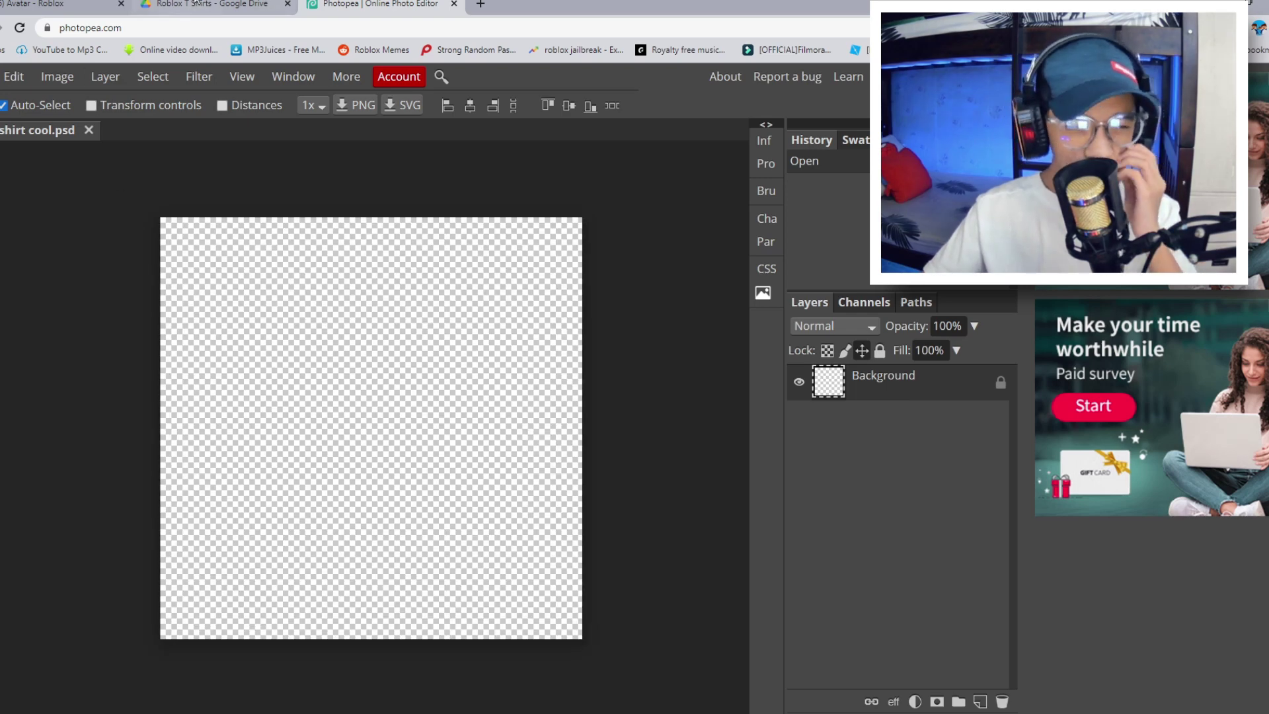
click(39, 3)
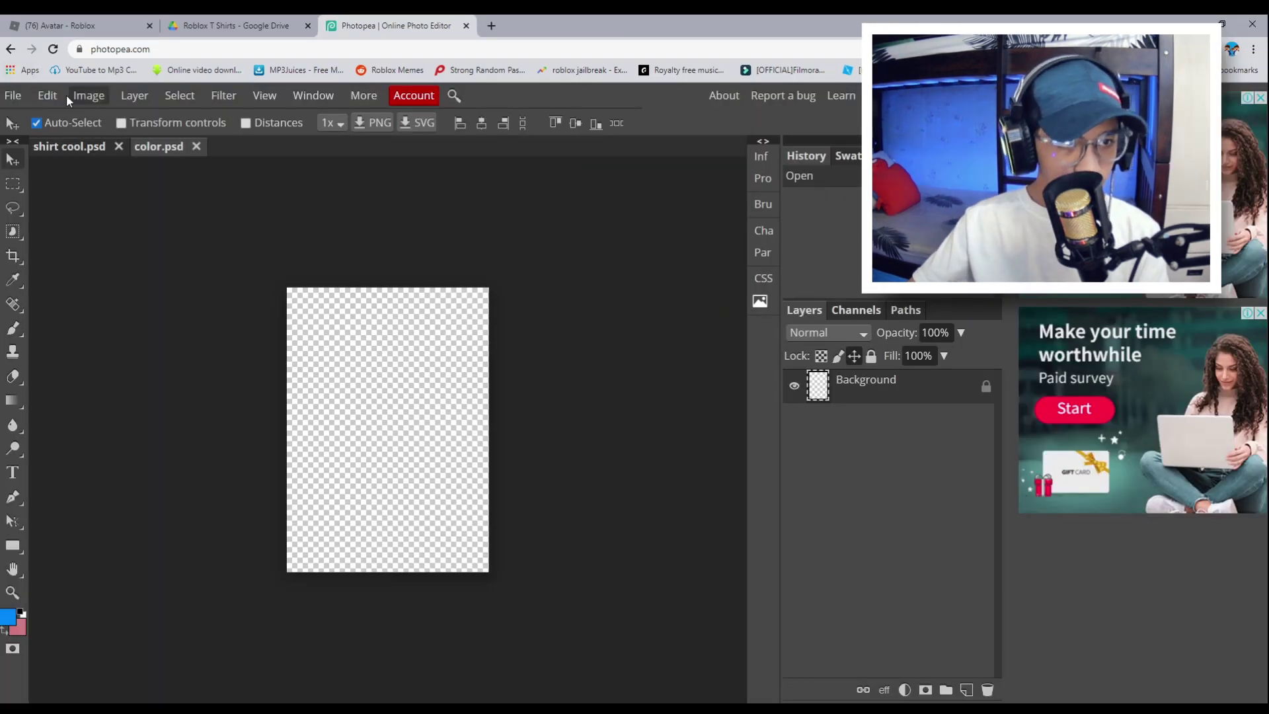
click(54, 95)
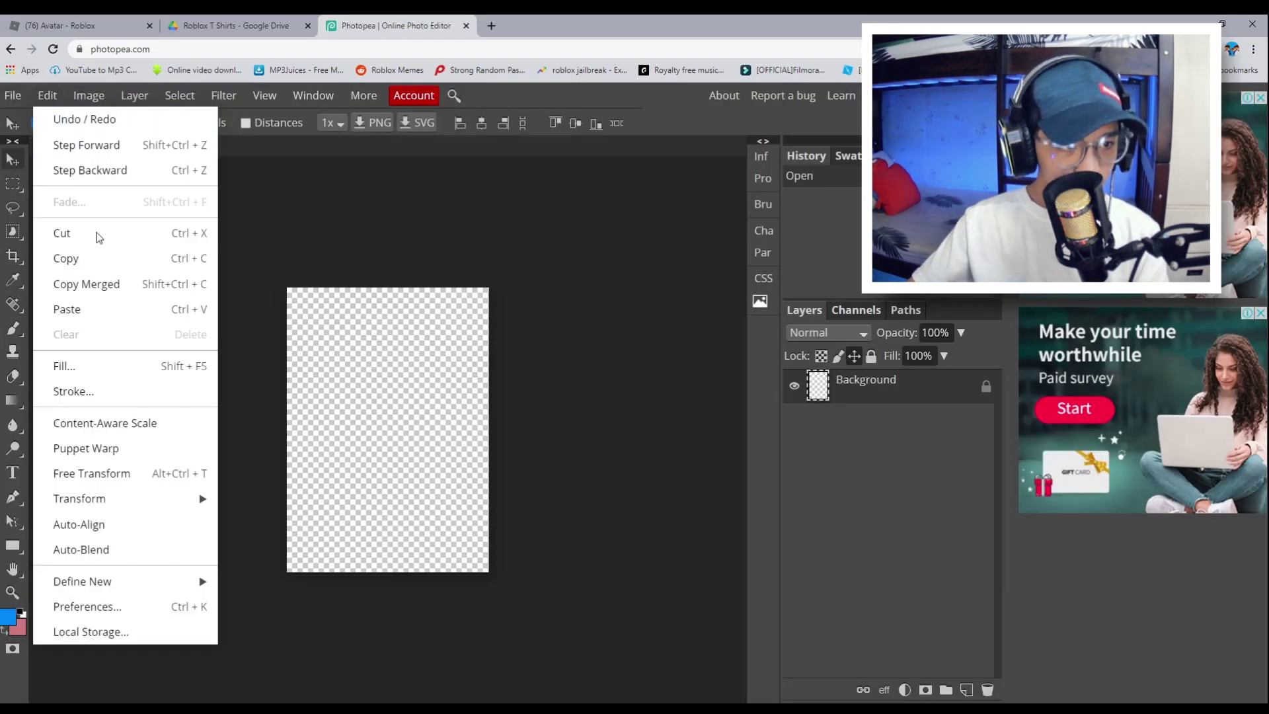
click(114, 310)
scroll(331, 386, up, 3)
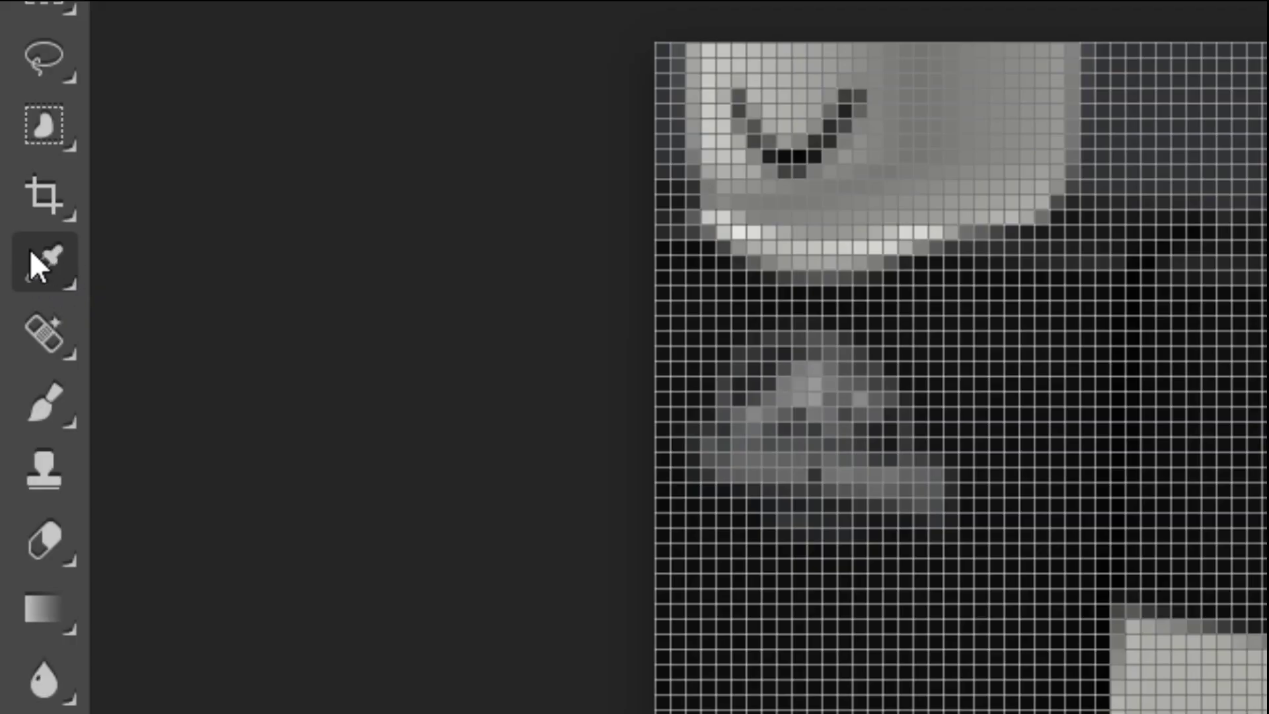
Sample the black of the pasted shirt as the foreground color with the Eyedropper.
click(31, 254)
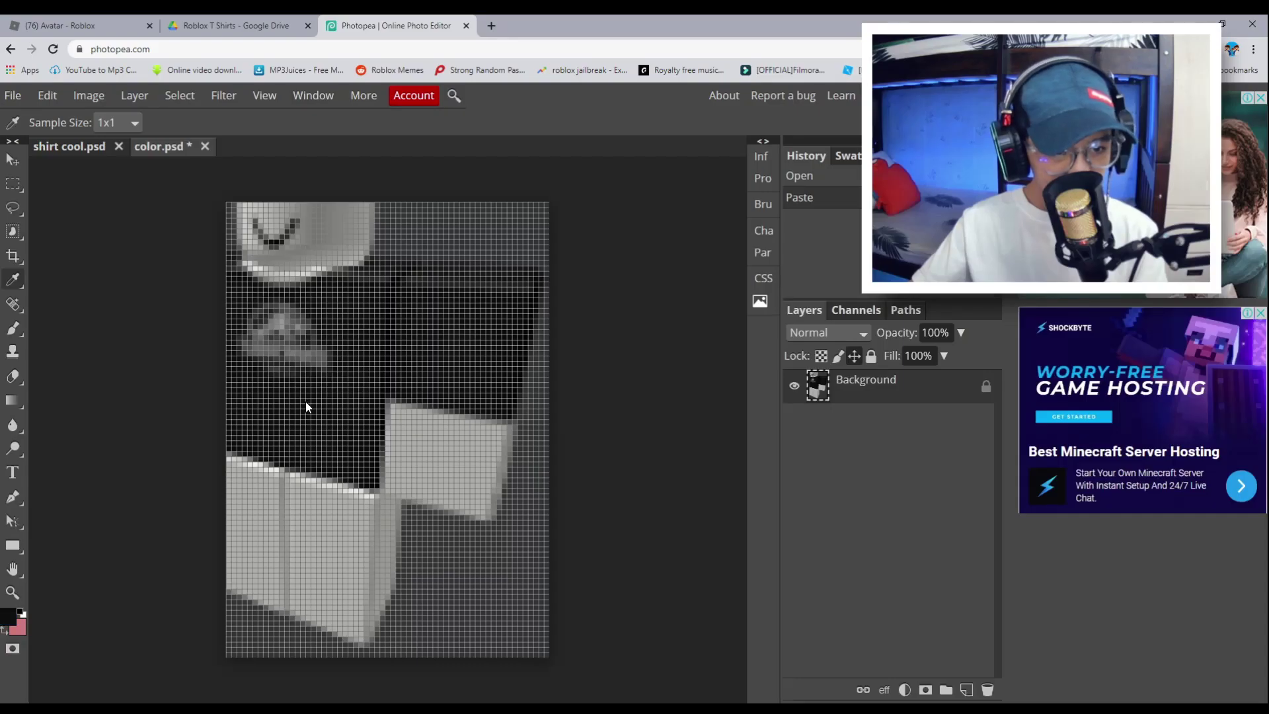
scroll(305, 402, up, 5)
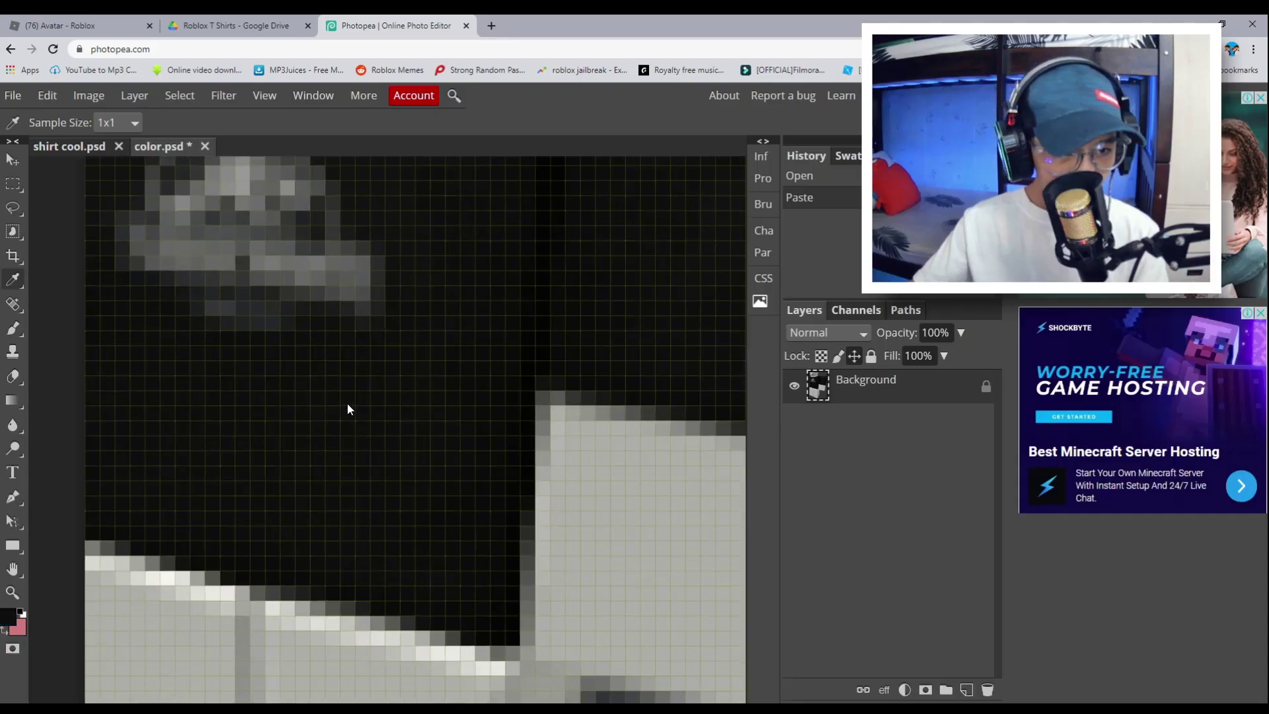
scroll(369, 434, down, 5)
key(ctrl+z)
Enlarge the brush beyond the canvas size and paint the whole shirt cool canvas with the sampled black.
click(13, 328)
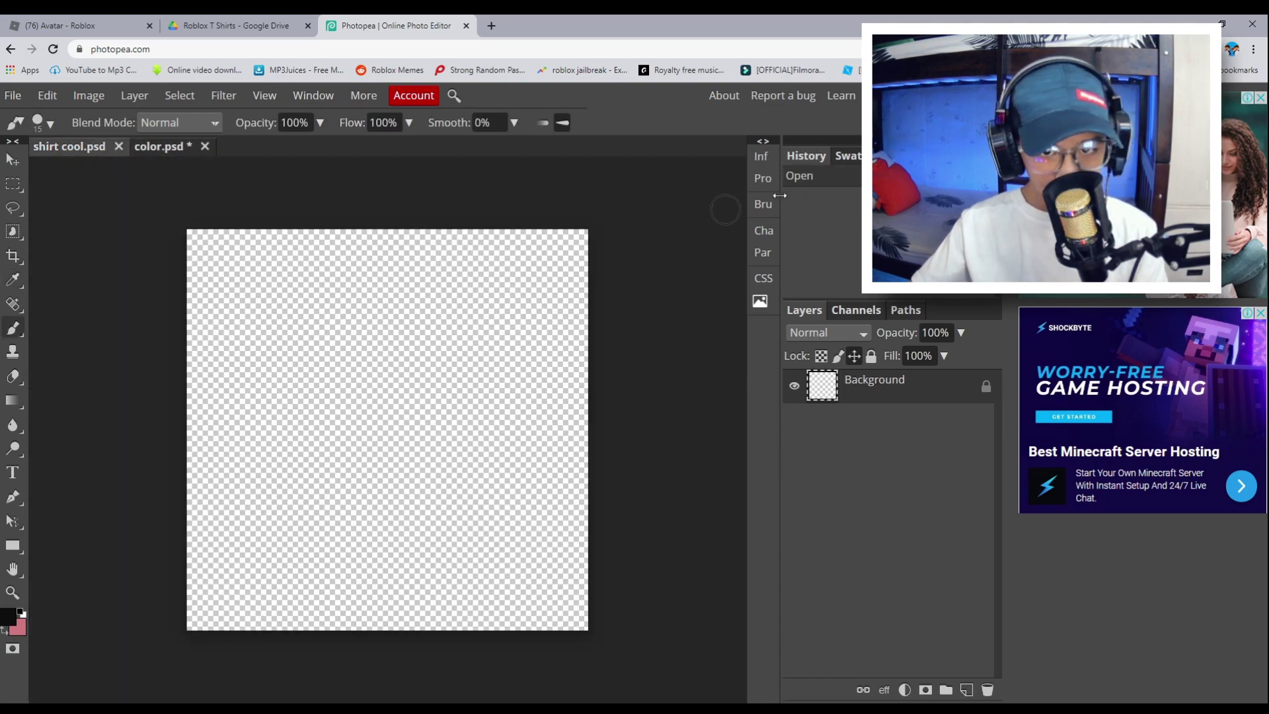
click(753, 205)
key(bracketright)
key(bracketright)
key(bracketright)
key(bracketright)
key(bracketright)
key(bracketright)
key(bracketright)
key(bracketright)
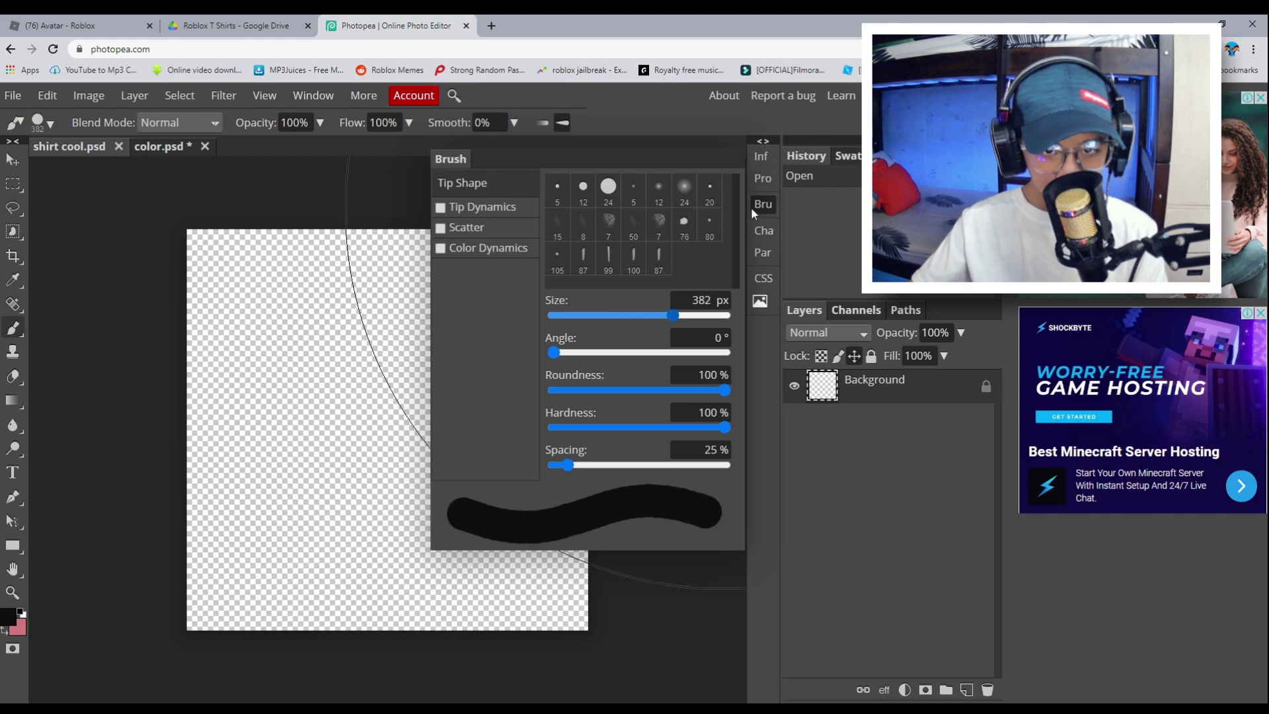
key(bracketright)
key(bracketright)
key(bracketright)
click(755, 205)
click(387, 428)
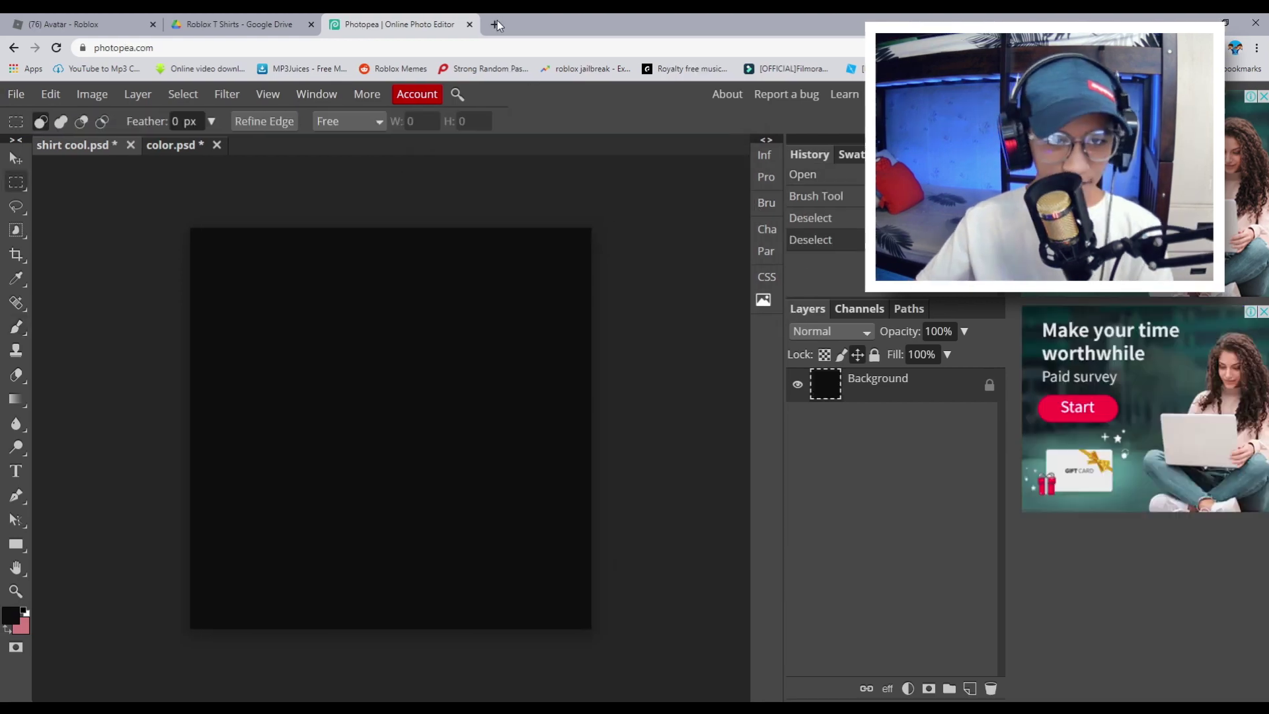
Search Google Images for blue in a new browser tab and pick the plain light-blue image to copy.
click(489, 26)
text(blue)
key(Return)
click(162, 139)
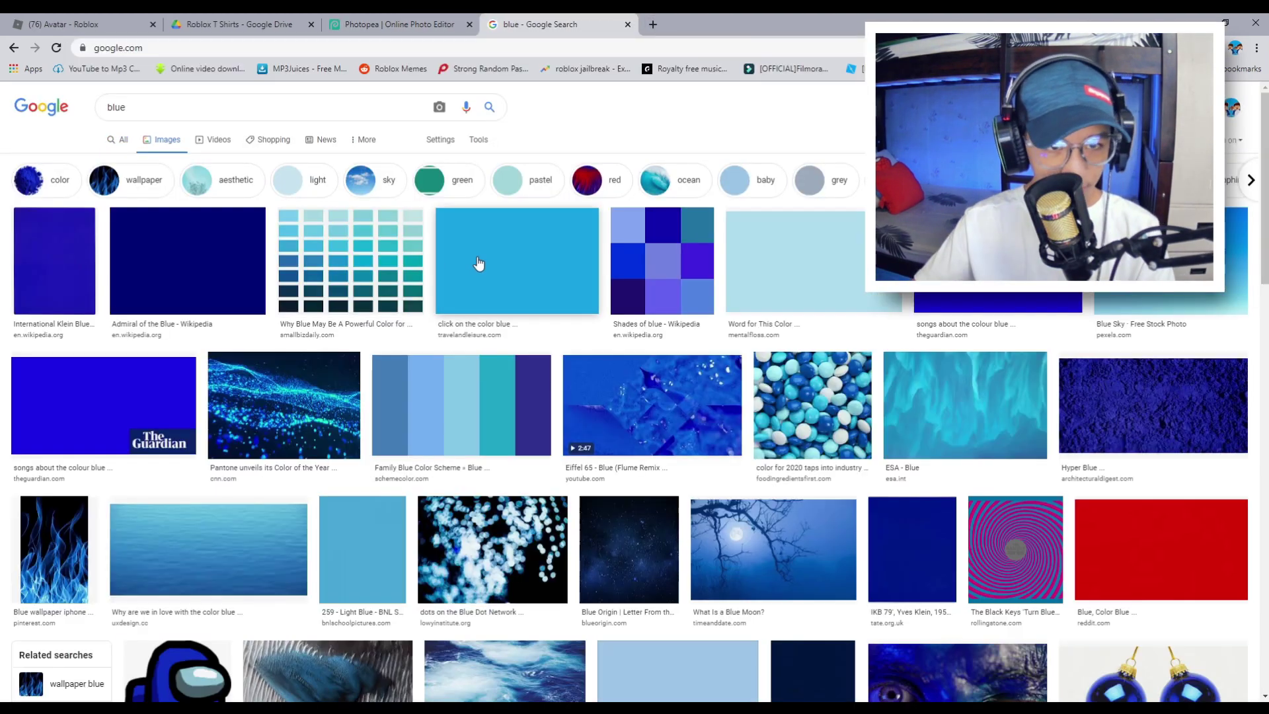
click(476, 263)
Paste the blue image into the black Photopea canvas and shrink it with Free Transform to a wide rectangle in the upper middle.
click(378, 23)
click(51, 93)
click(117, 301)
click(51, 94)
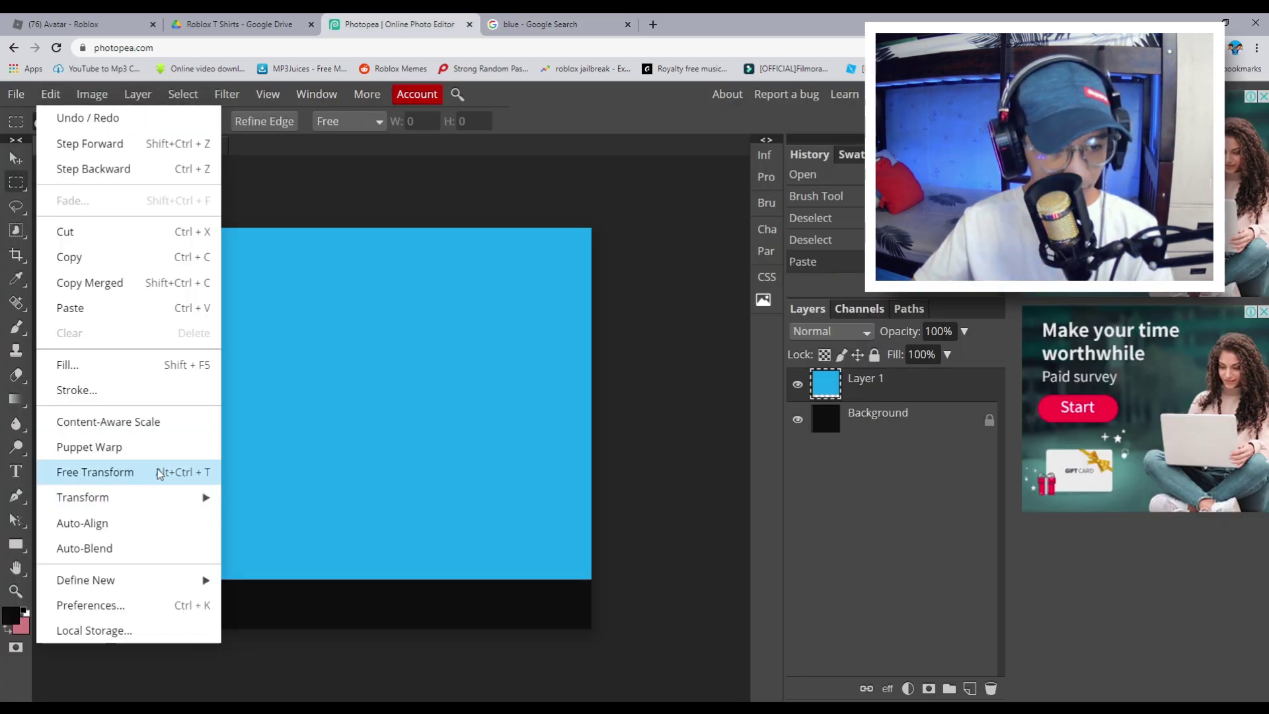
click(159, 470)
drag(187, 579, 625, 305)
drag(726, 277, 490, 390)
click(19, 182)
Add the text 2BULAR over the blue rectangle in the Burbank Big font at 64 px.
click(16, 471)
click(80, 120)
click(47, 249)
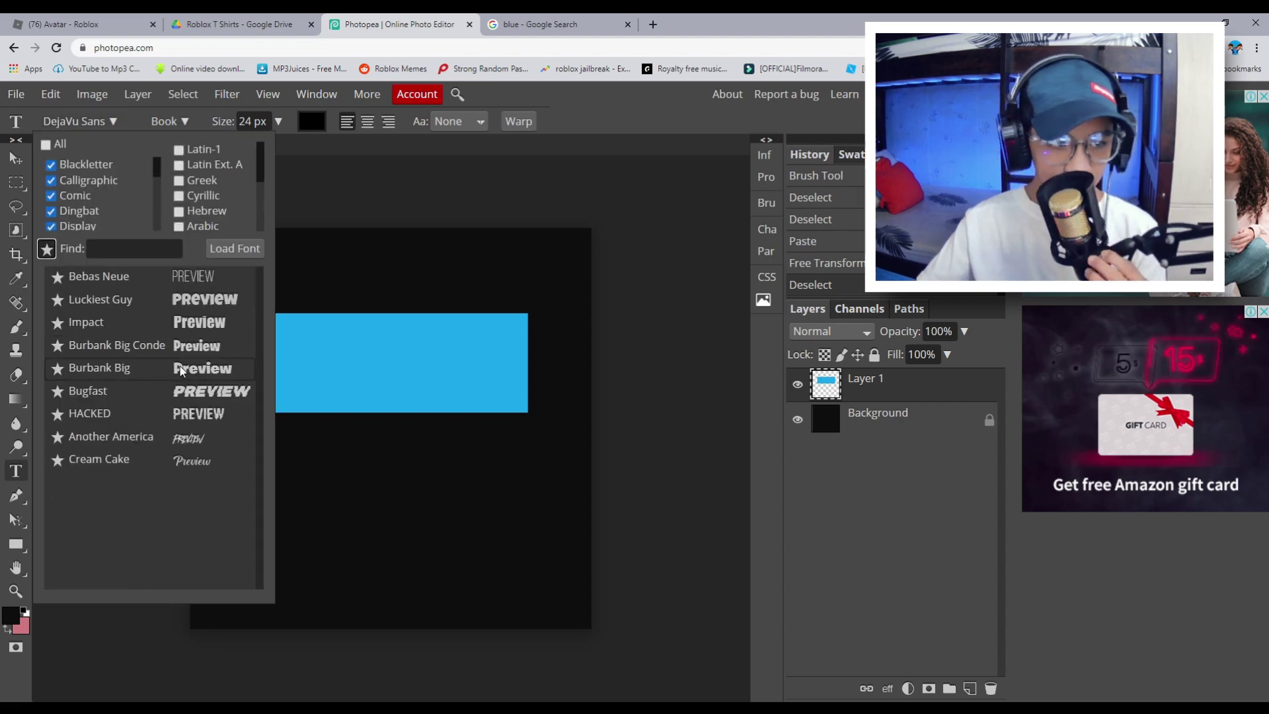
click(165, 368)
click(281, 363)
drag(281, 362, 283, 475)
click(278, 121)
click(269, 147)
click(263, 436)
key(2)
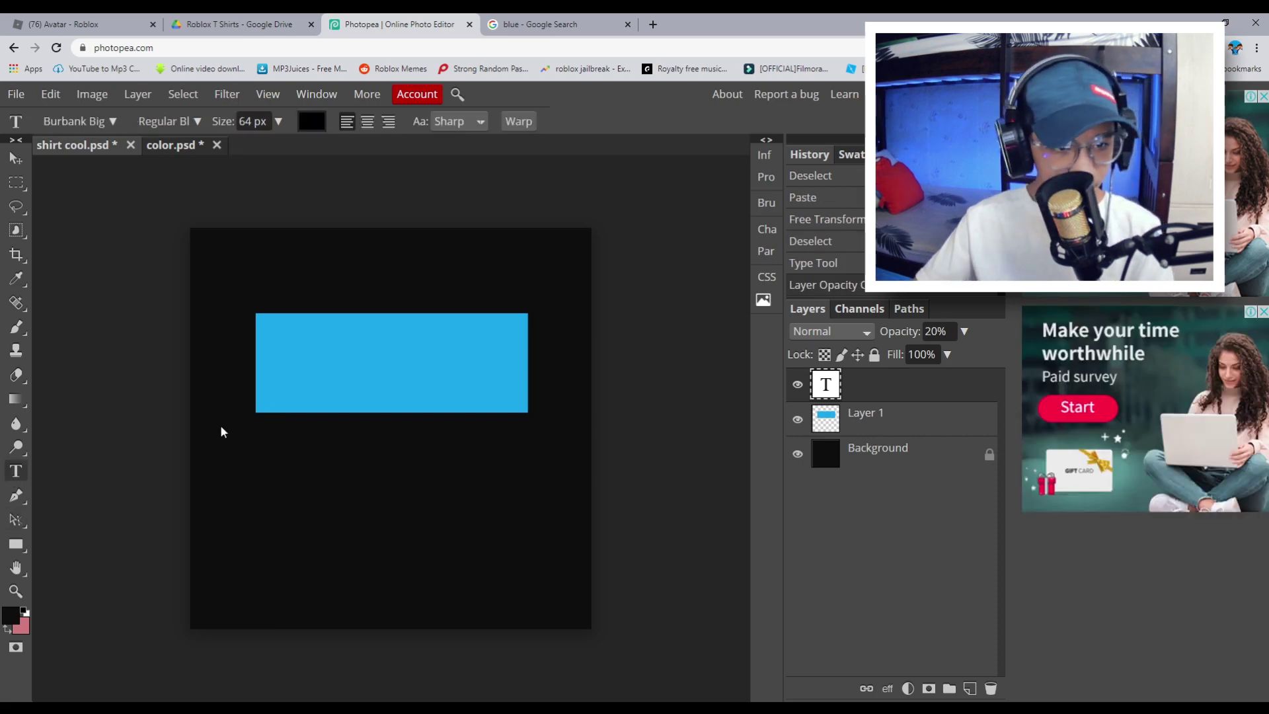
click(279, 382)
text(2BULA)
Give the 2BULAR text layer a white Color Overlay.
double_click(927, 381)
click(147, 425)
drag(330, 219, 895, 192)
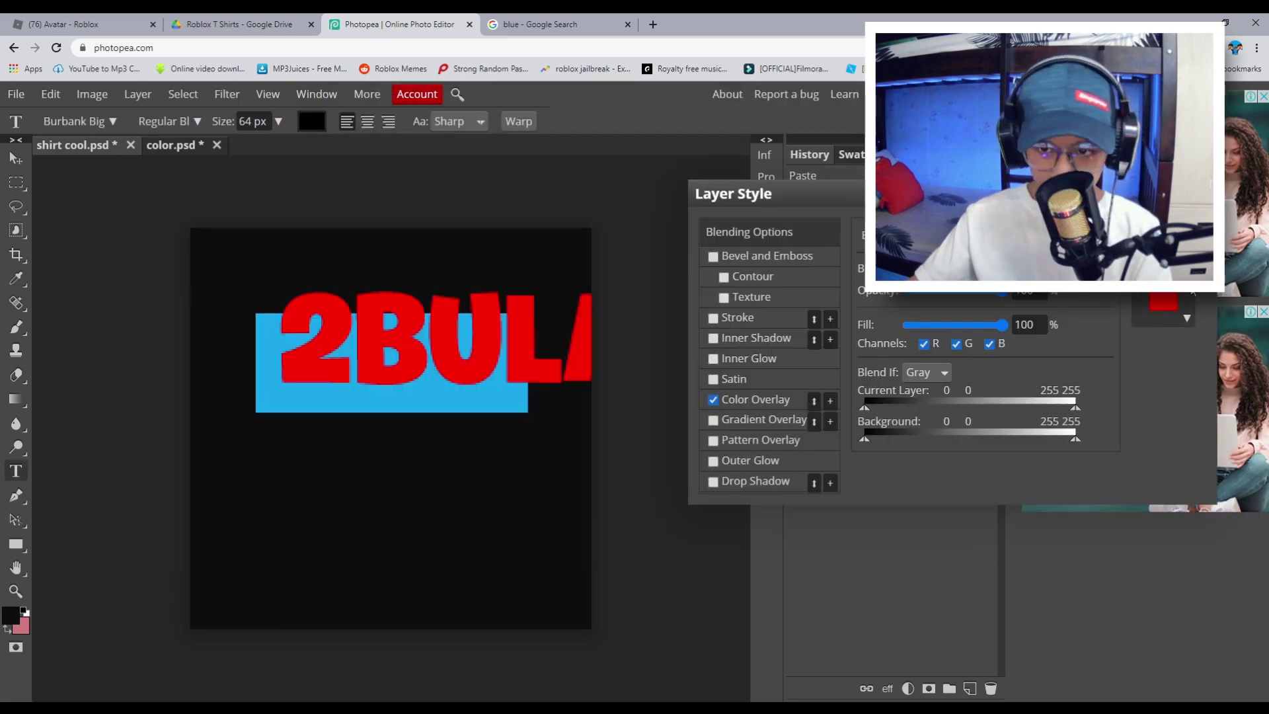
click(755, 400)
click(1071, 294)
drag(277, 384, 229, 323)
click(572, 566)
click(1163, 234)
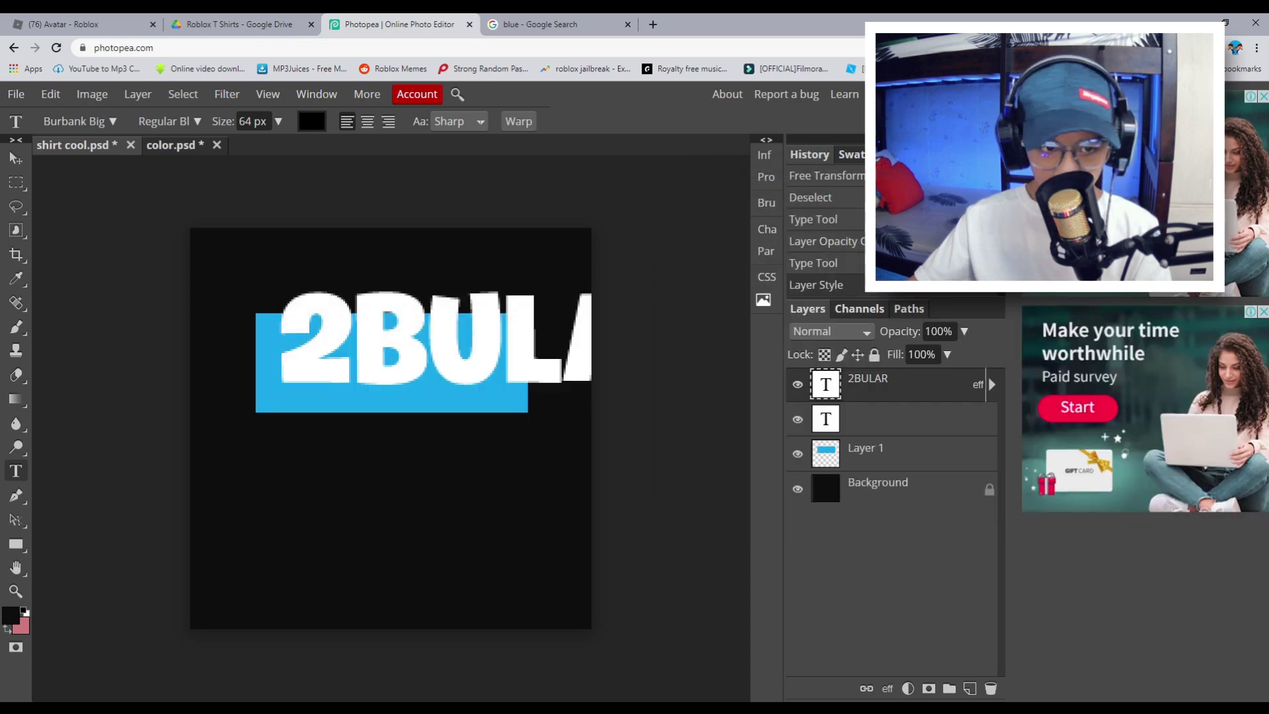
Scale the 2BULAR text down with Free Transform and center it inside the blue rectangle.
click(50, 94)
click(77, 471)
drag(716, 291, 532, 332)
drag(405, 359, 391, 363)
click(14, 181)
click(286, 348)
scroll(286, 349, down, 3)
scroll(286, 348, up, 4)
Recolor the rectangle on Layer 1 with a red Color Overlay.
double_click(940, 457)
click(745, 401)
click(1072, 271)
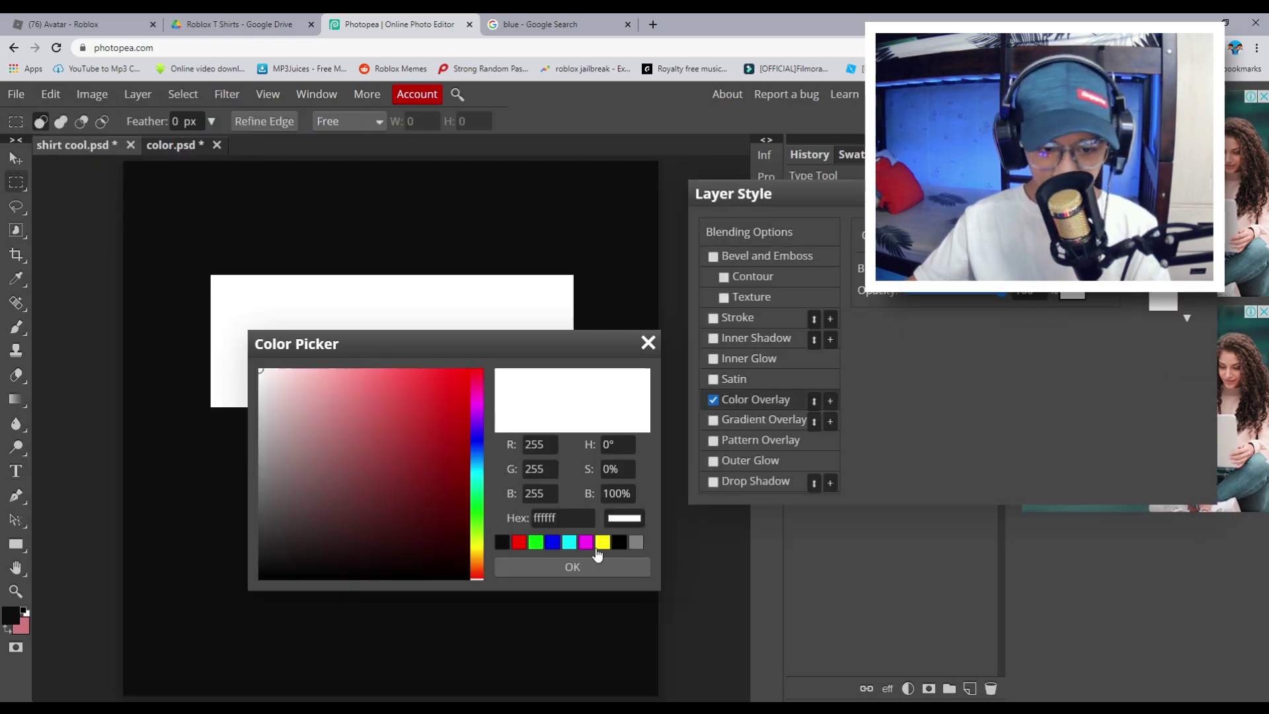
click(518, 541)
click(572, 567)
click(1163, 235)
scroll(322, 403, down, 2)
scroll(322, 403, up, 2)
Export the finished logo design as shirt cool.png.
click(9, 98)
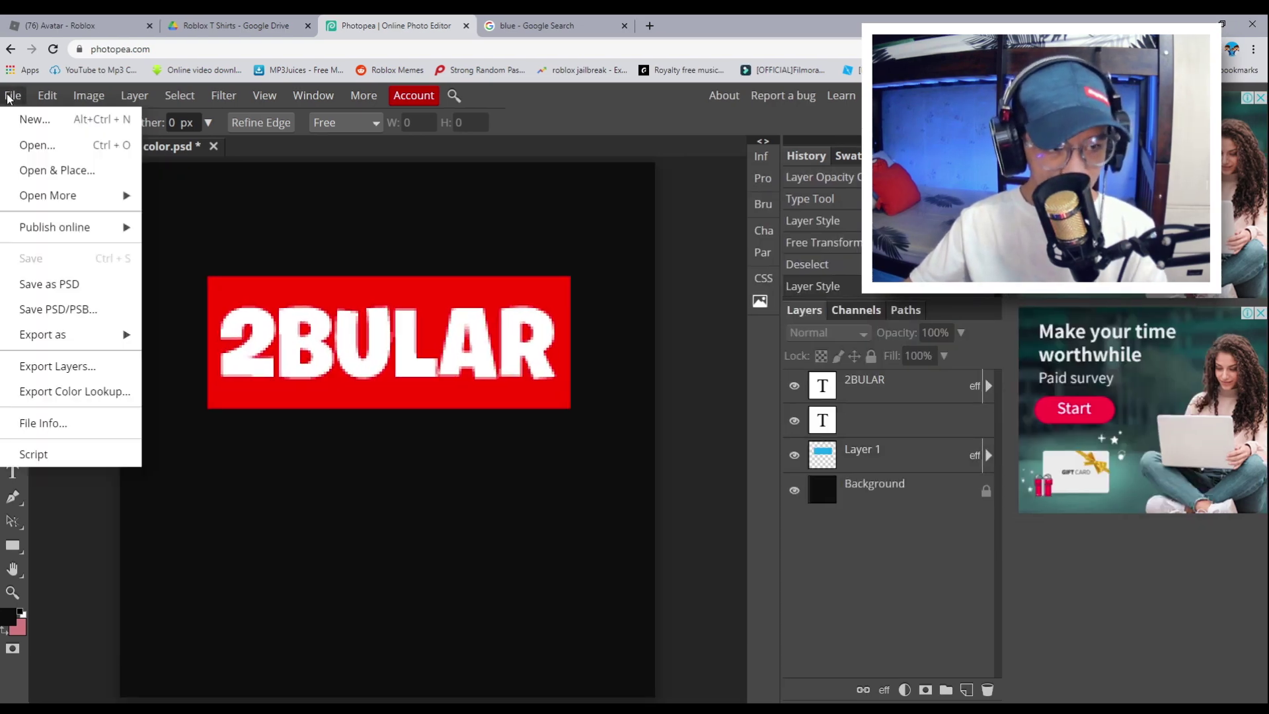
mouse_move(77, 334)
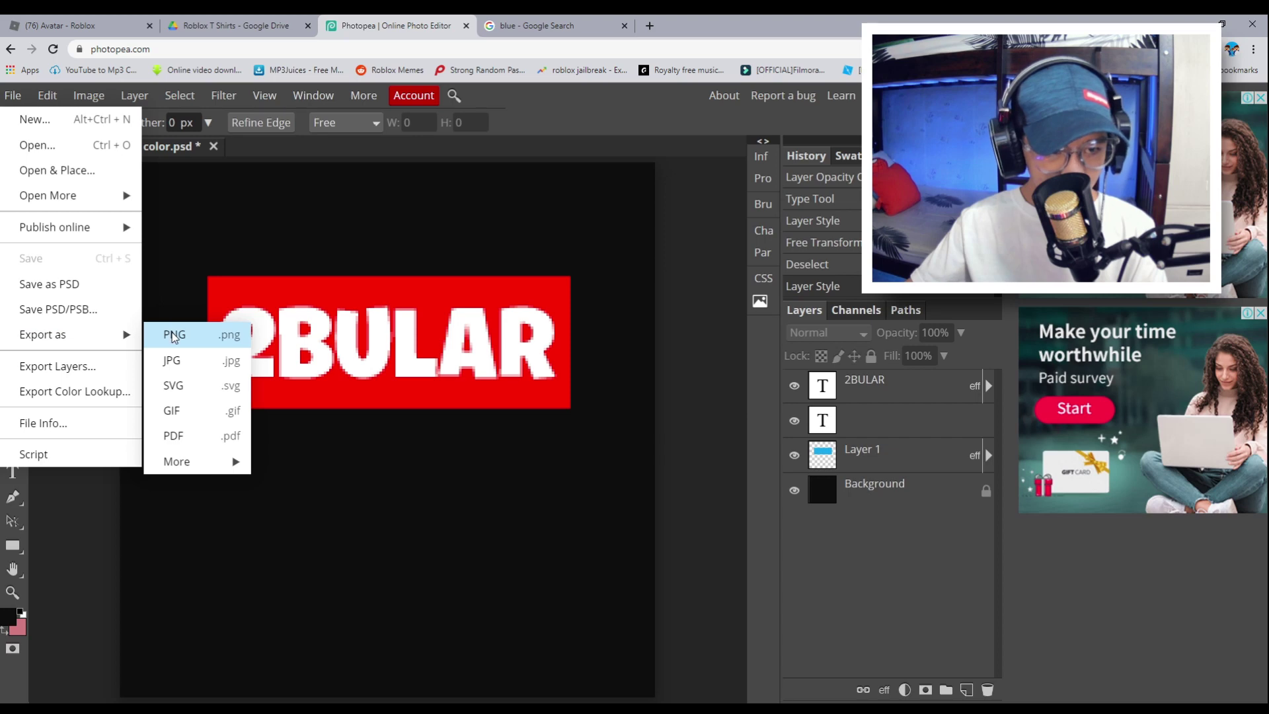
click(174, 336)
click(341, 355)
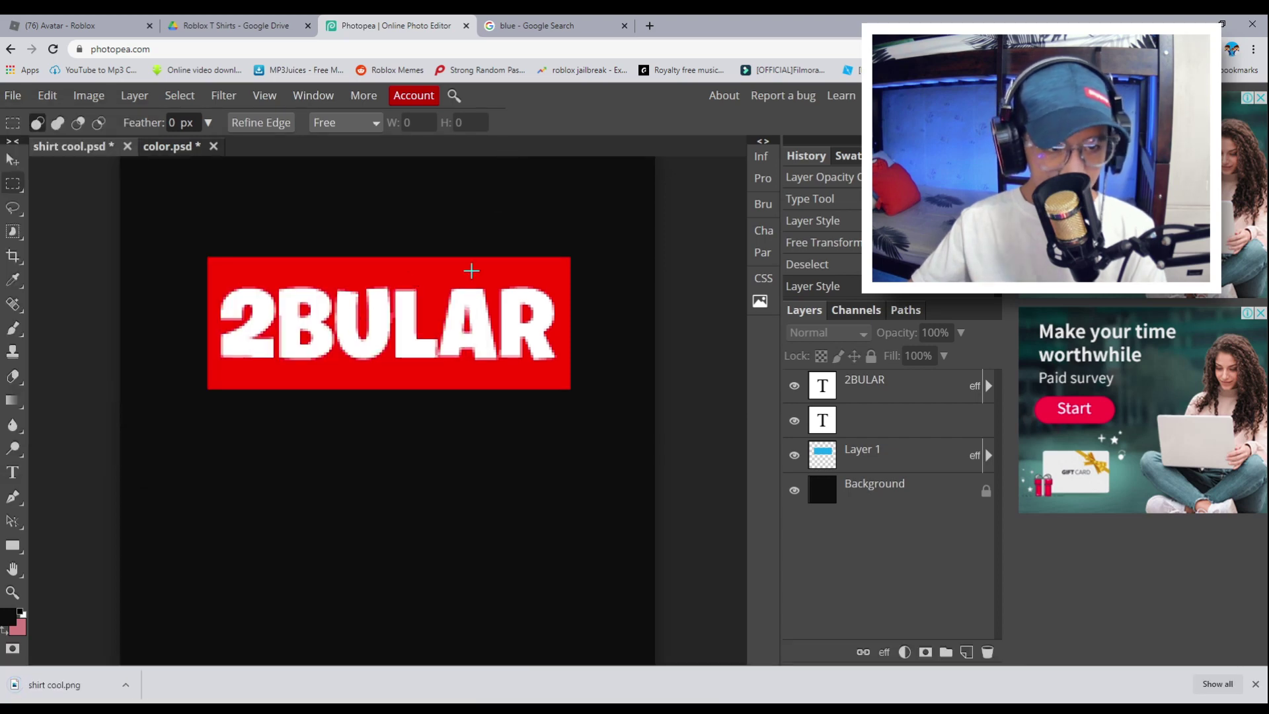
Return to Roblox and upload shirt cool.png as a new T-shirt named shirt cool.
click(234, 25)
click(63, 25)
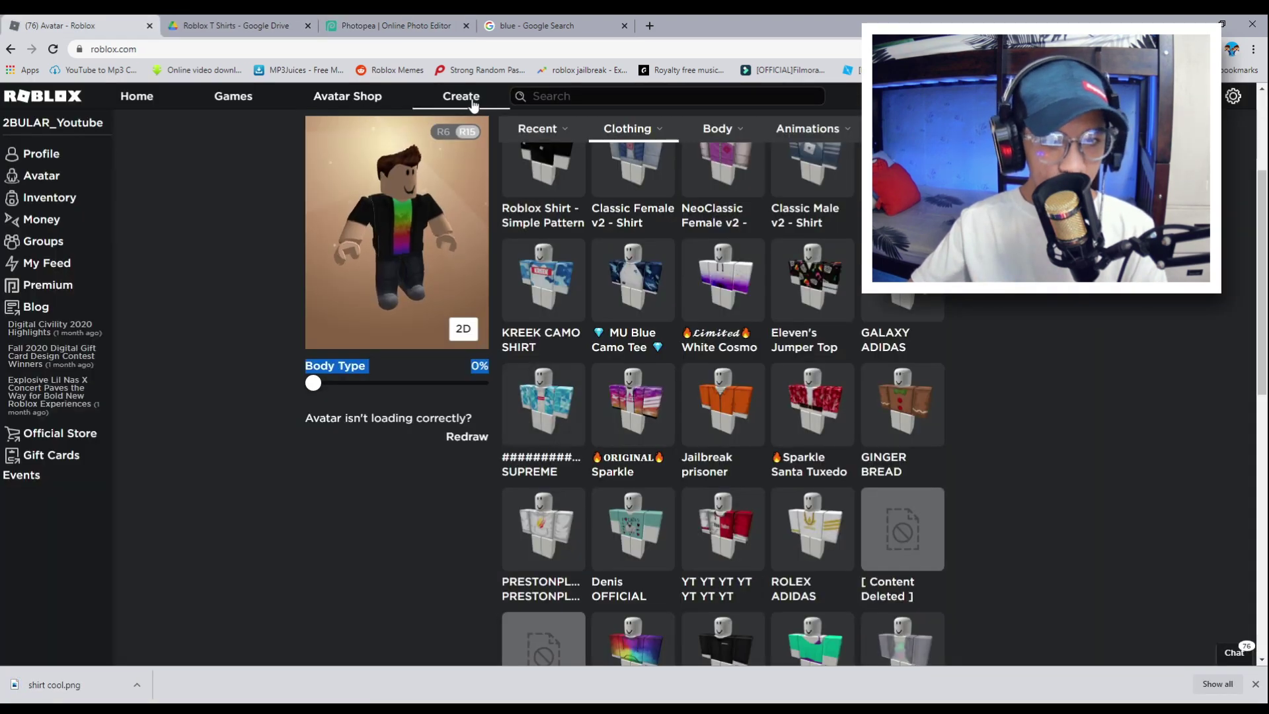
click(473, 105)
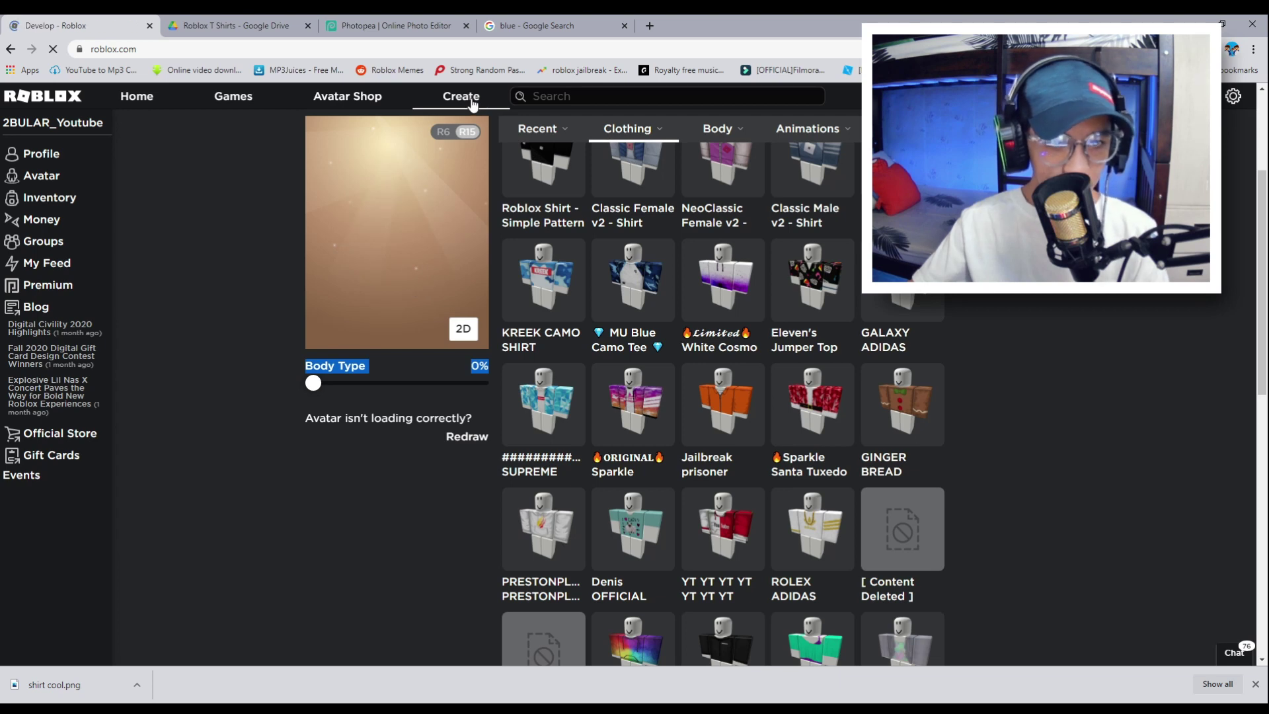
scroll(337, 390, down, 2)
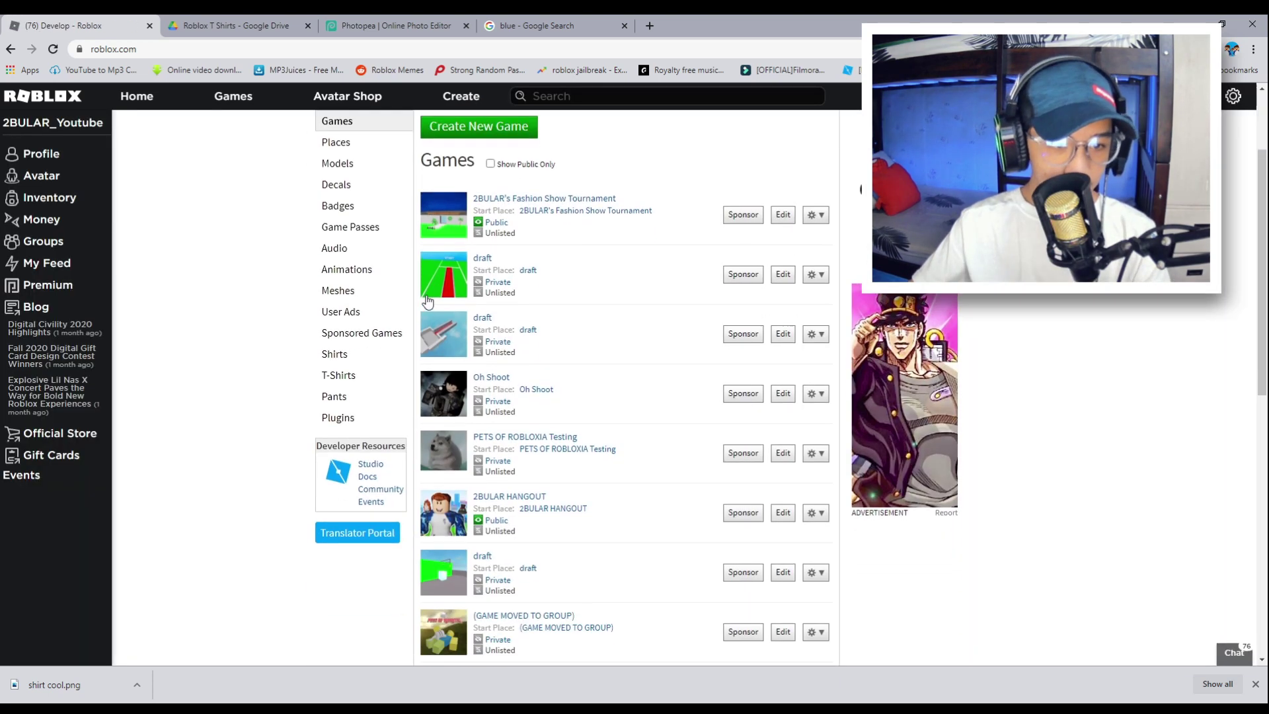
click(339, 375)
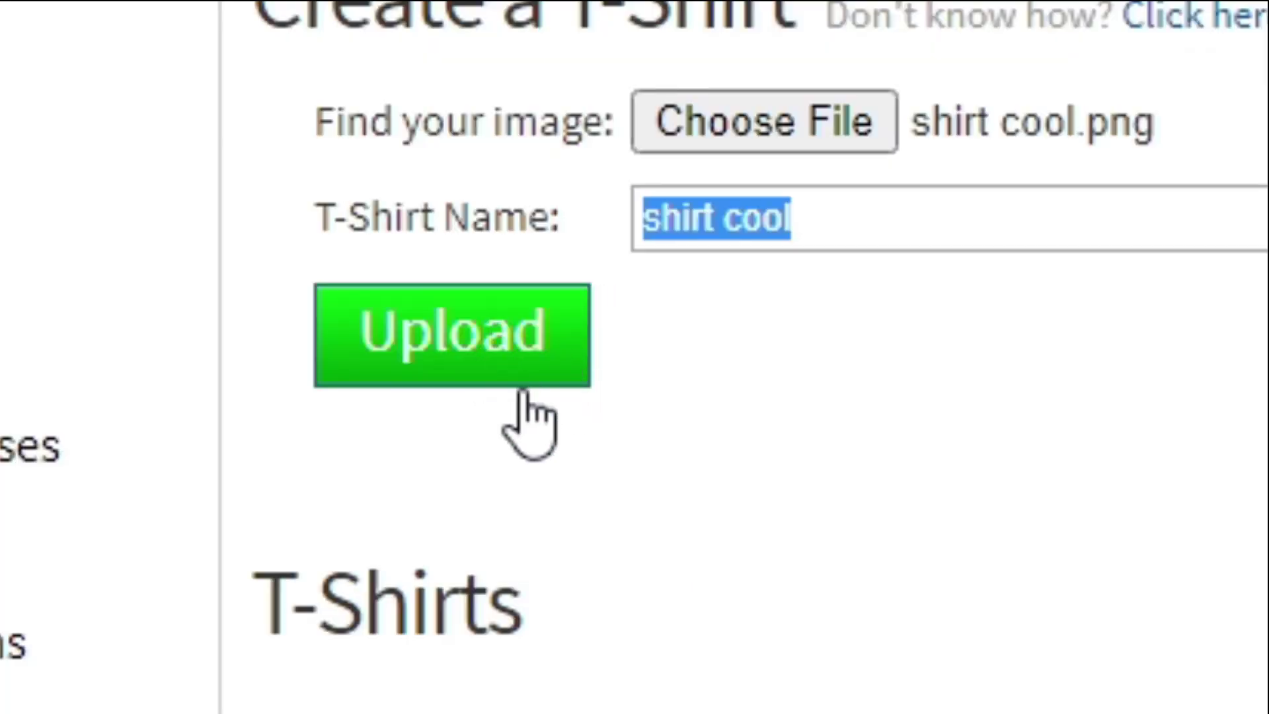
click(464, 335)
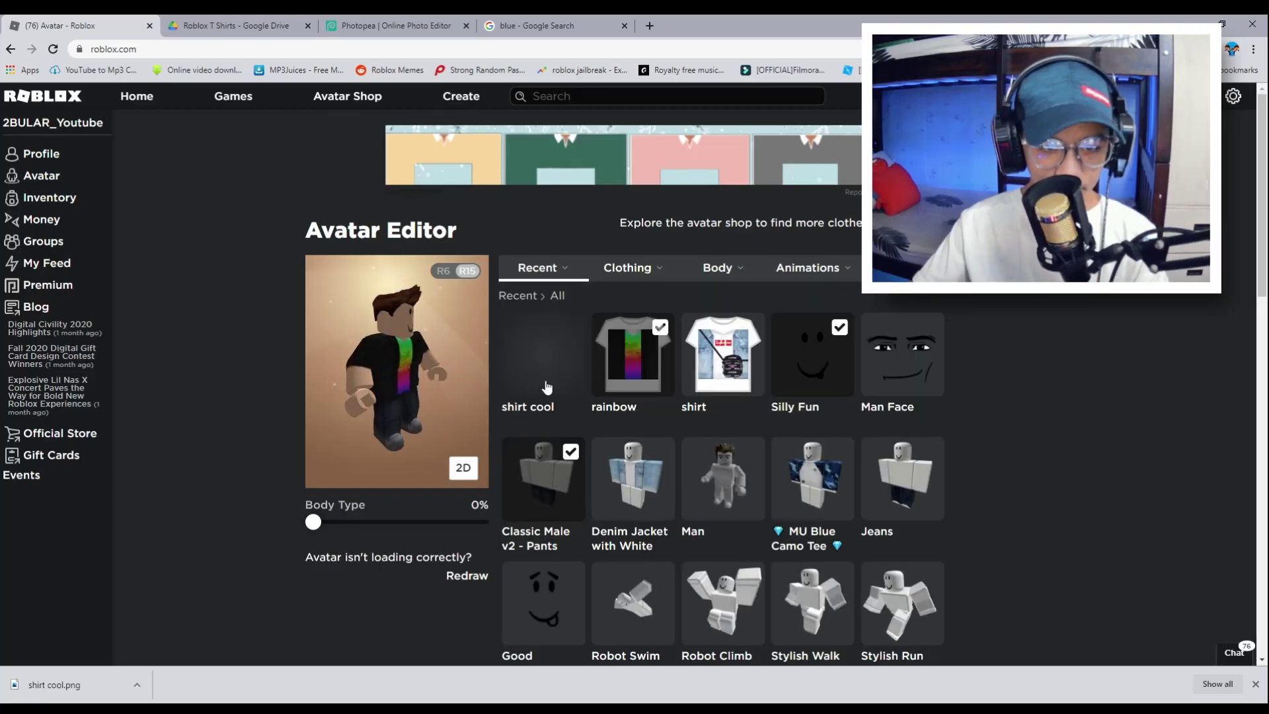
Equip the uploaded shirt cool T-shirt on the avatar.
click(554, 385)
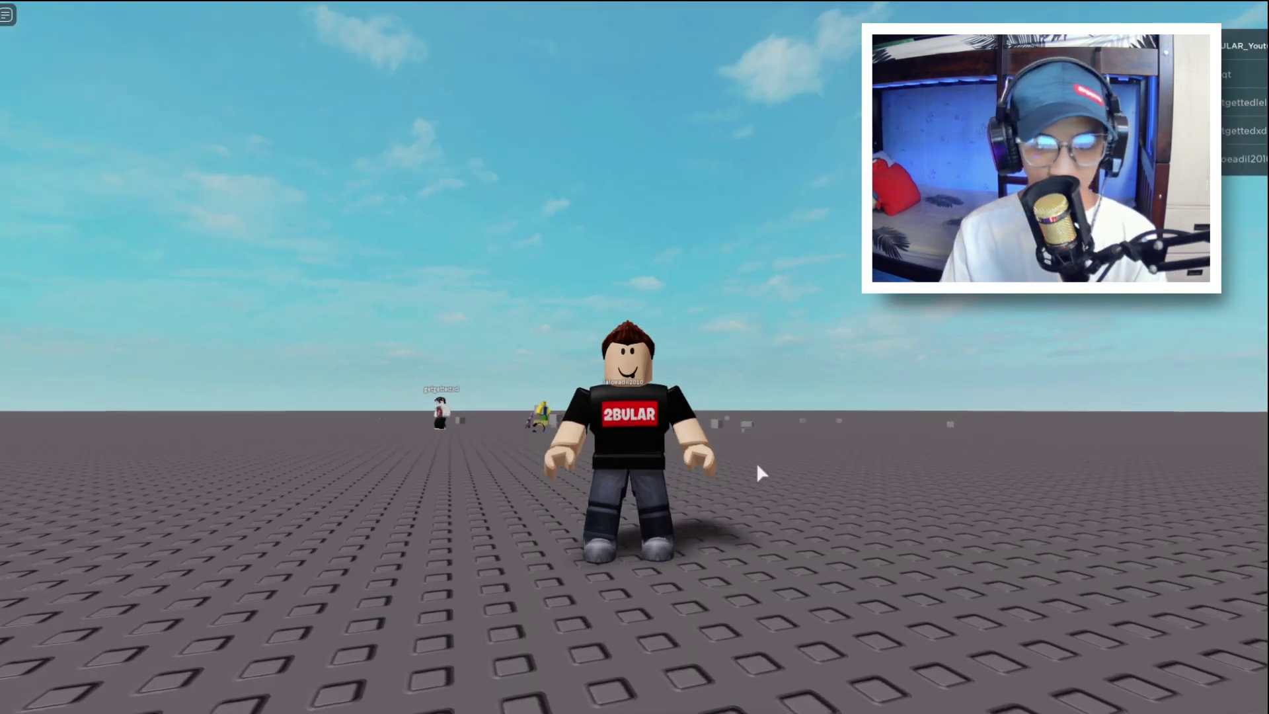
Examine the avatar wearing the 2BULAR shirt in the game from the front and side, both up close and from farther away.
right_click(758, 465)
key(s)
scroll(757, 465, up, 4)
scroll(757, 465, down, 3)
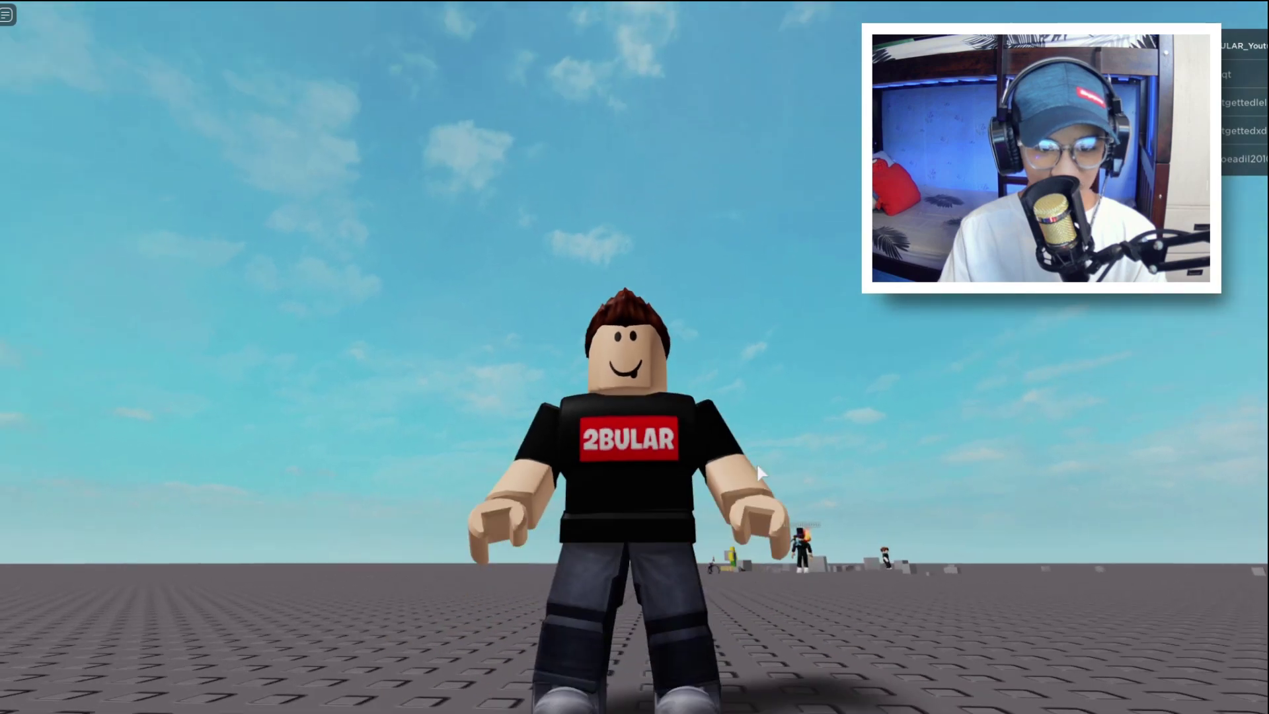
right_click(758, 465)
scroll(758, 465, up, 3)
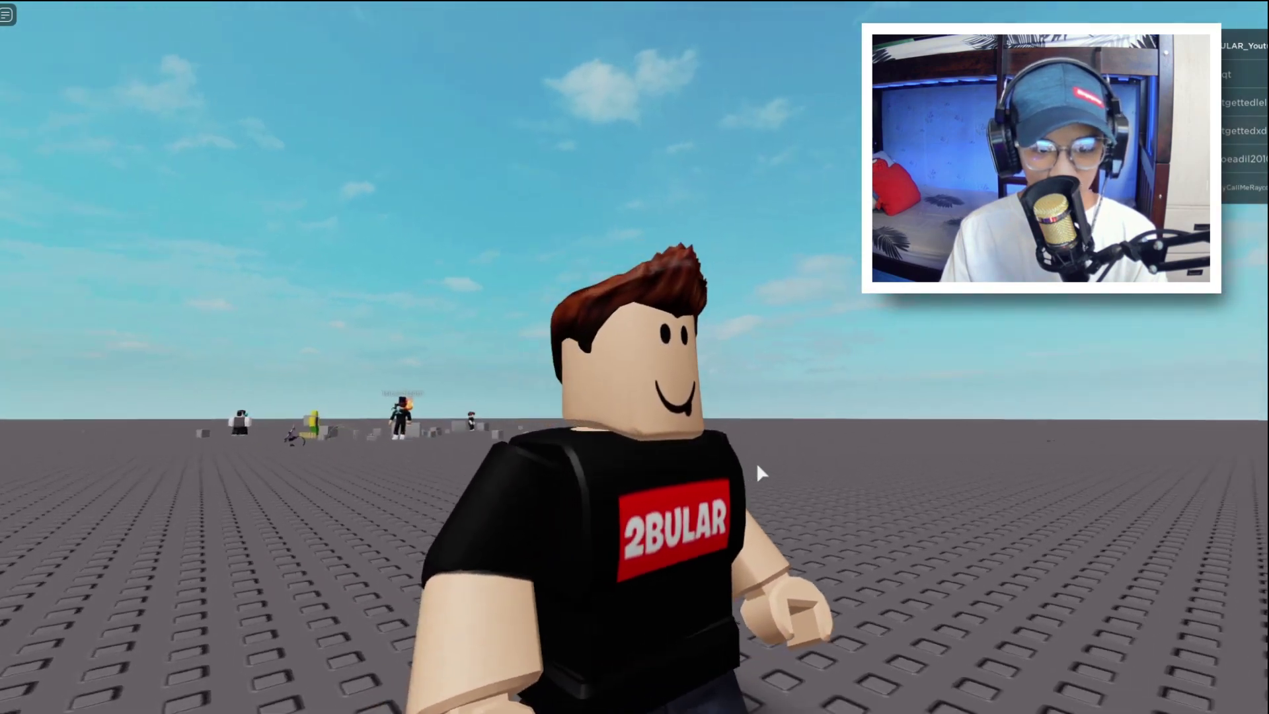
right_click(757, 465)
scroll(757, 465, down, 3)
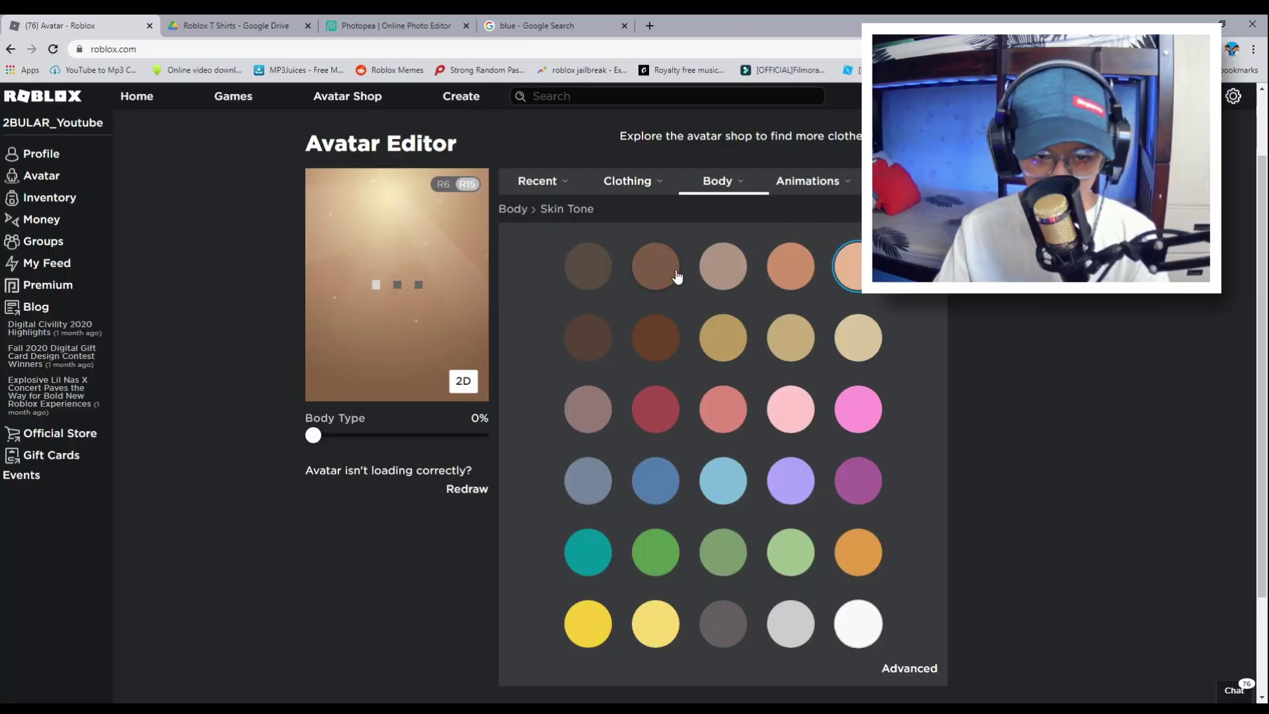
Set the skin tone of the avatar's torso alone to black using the advanced body-part colors.
scroll(676, 276, down, 2)
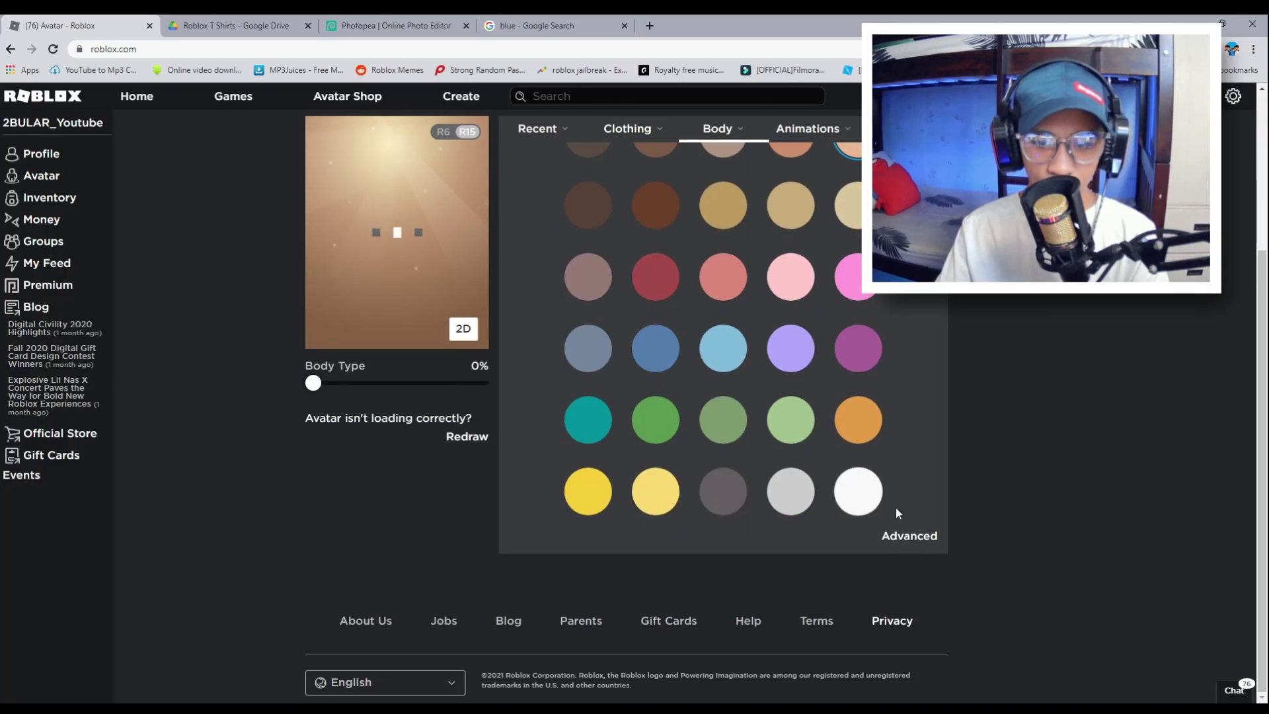
click(910, 537)
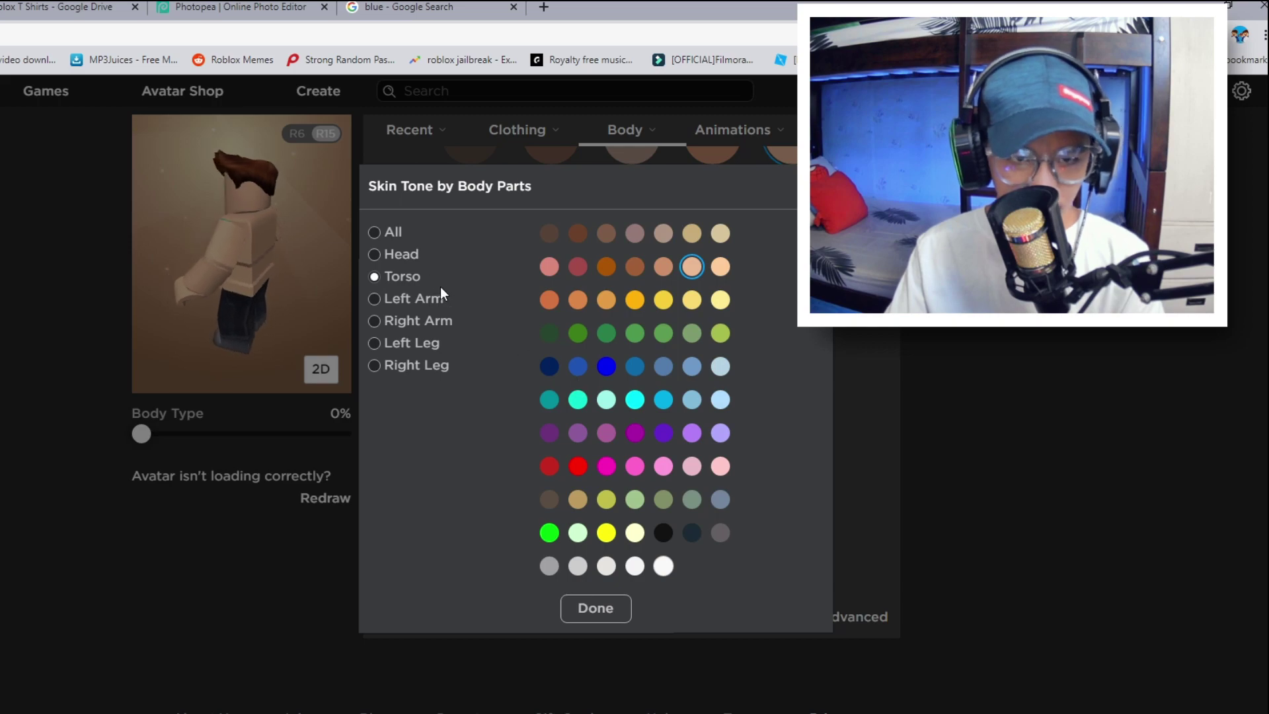
click(665, 534)
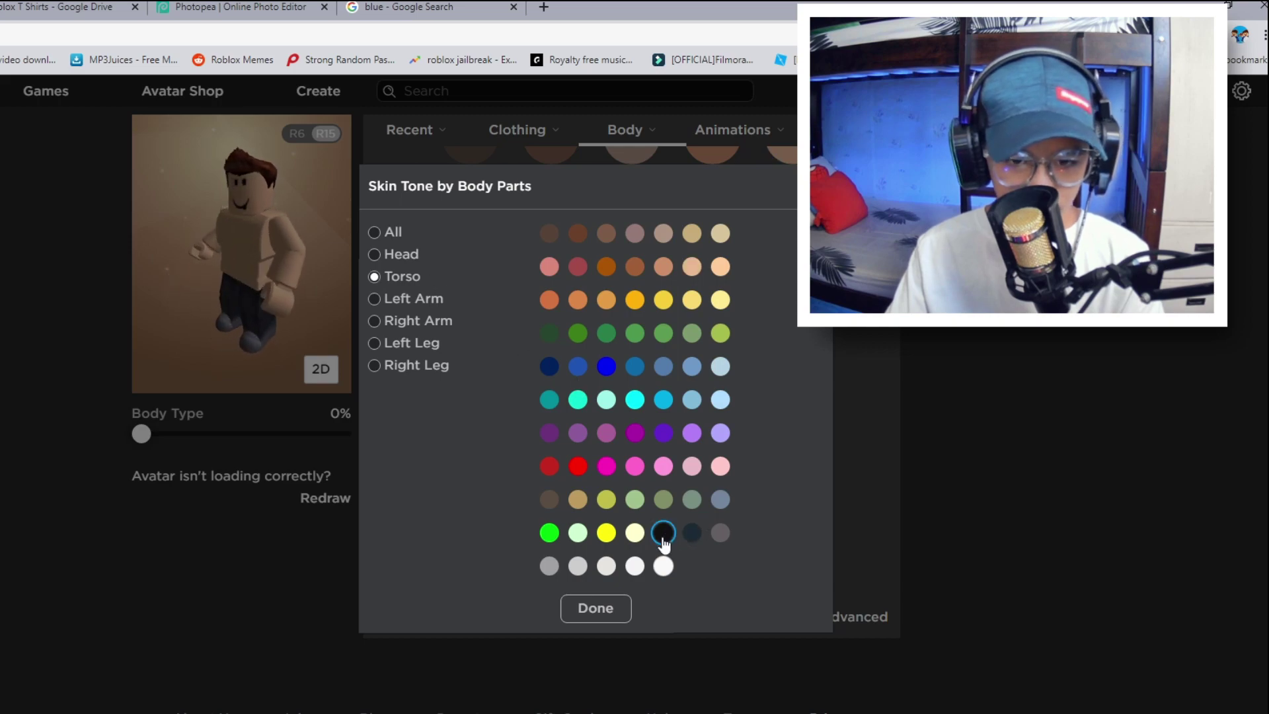